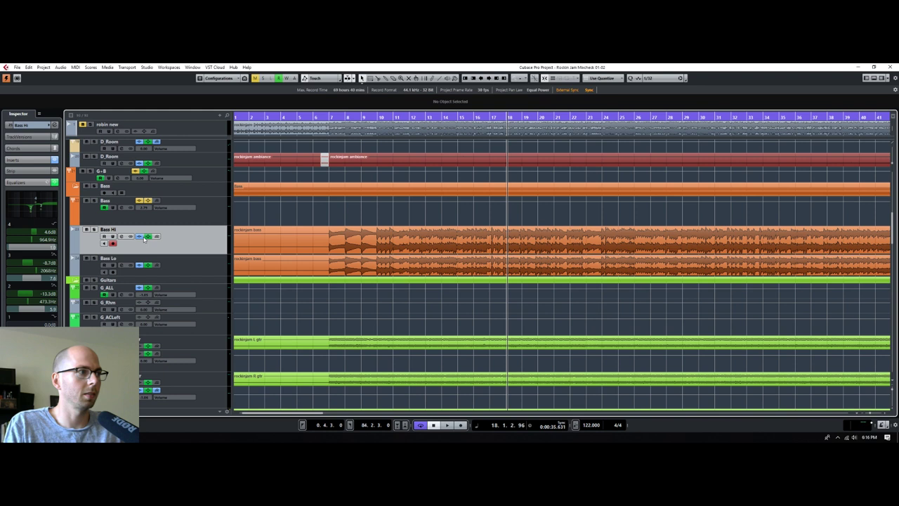
Play and stop the split bass tracks, then move the project cursor back to bar 7.
key("space")
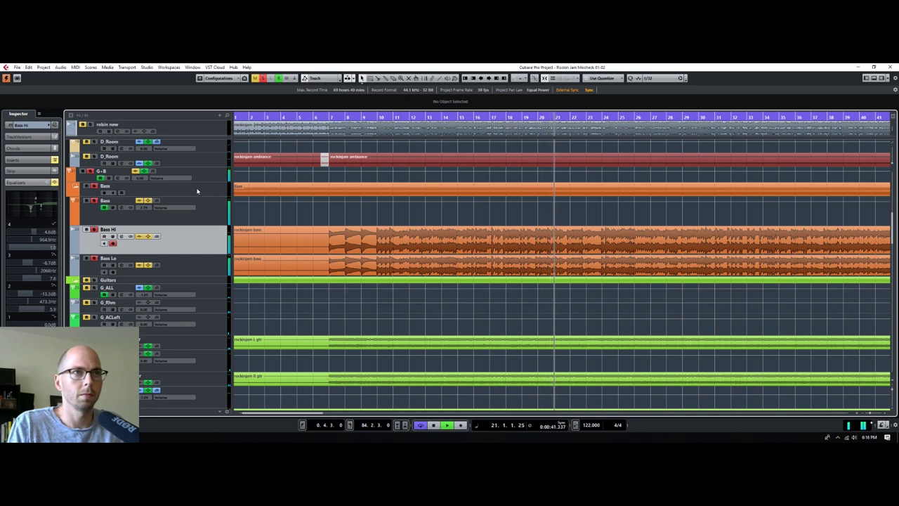
key("space")
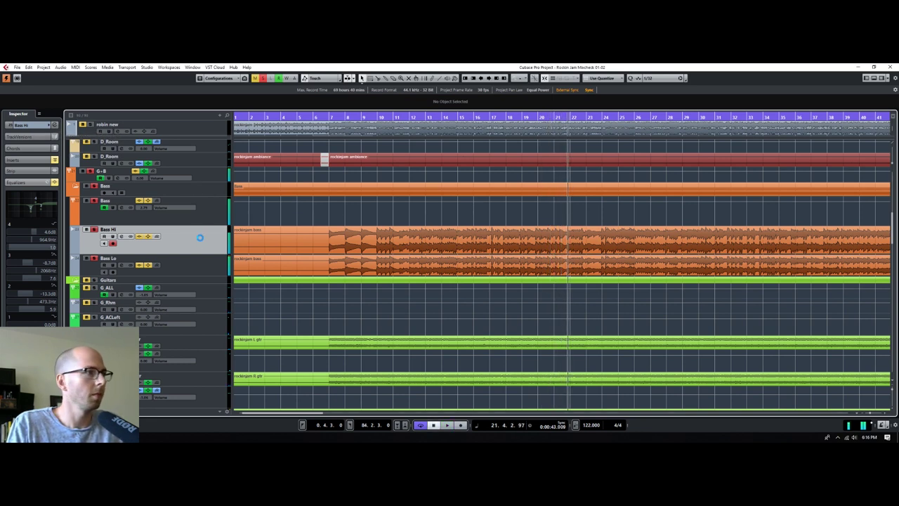
left_click_drag(346, 116, 333, 116)
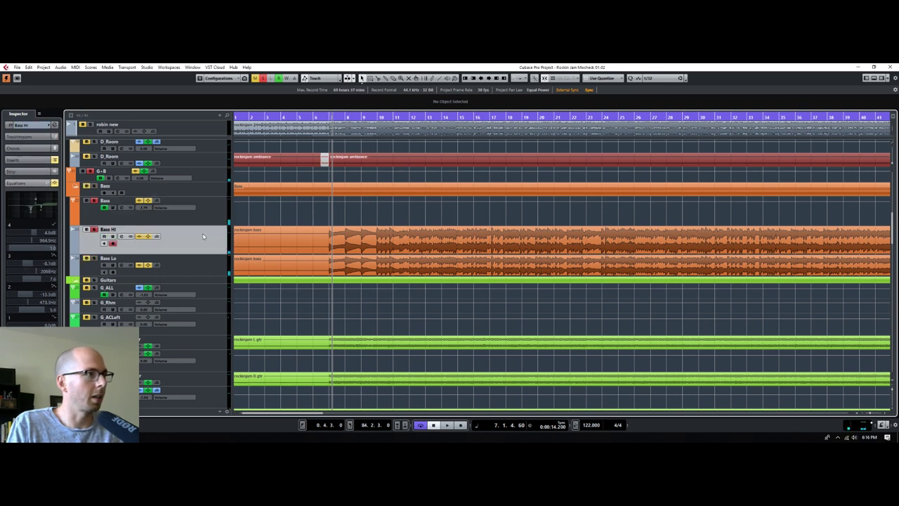
Select the Bass Hi and Bass Lo events and expand the Inspector's Inserts list.
left_click(360, 241)
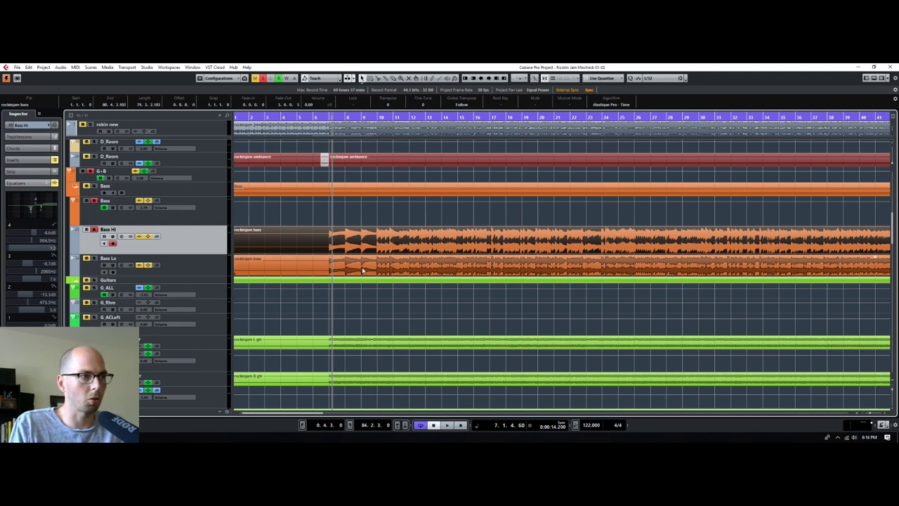
left_click(246, 266)
left_click(28, 159)
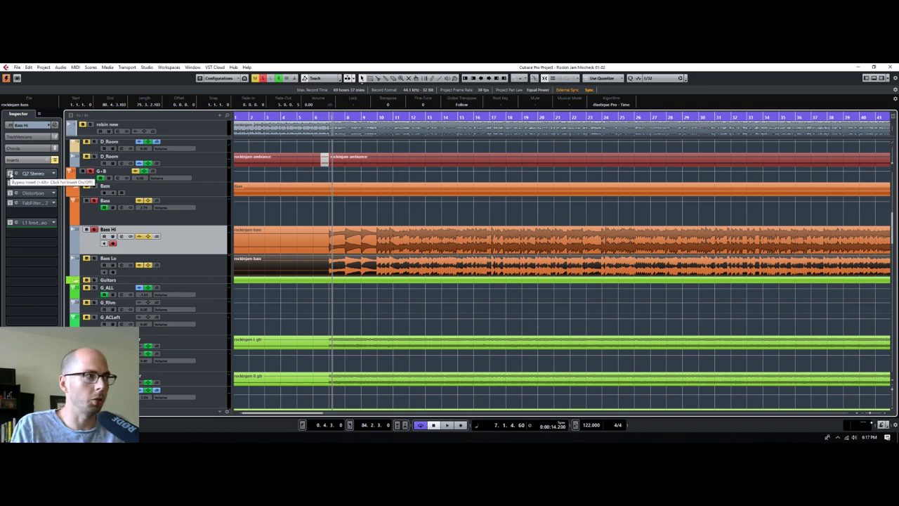
left_click(19, 174)
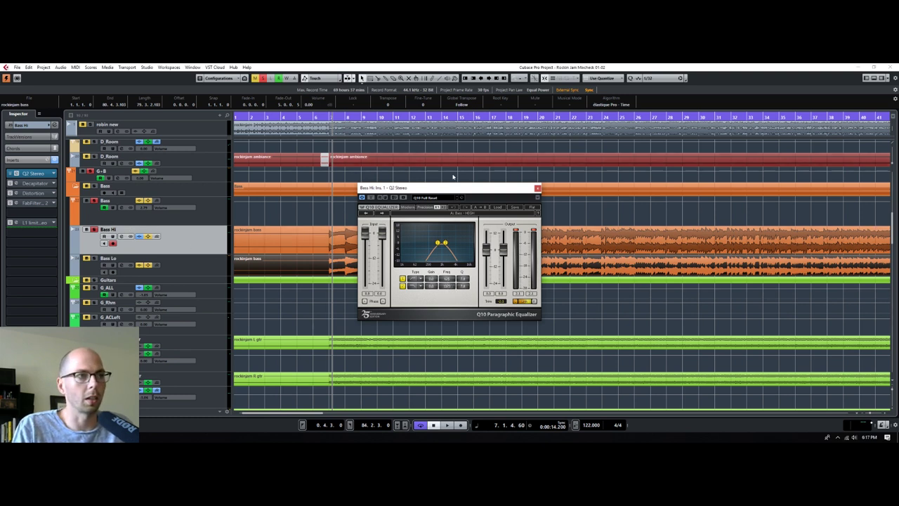
key("space")
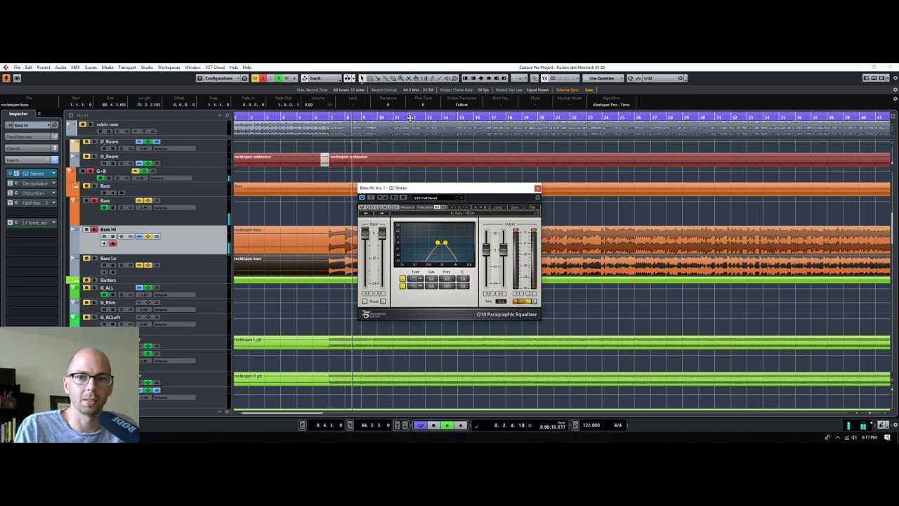
left_click(437, 117)
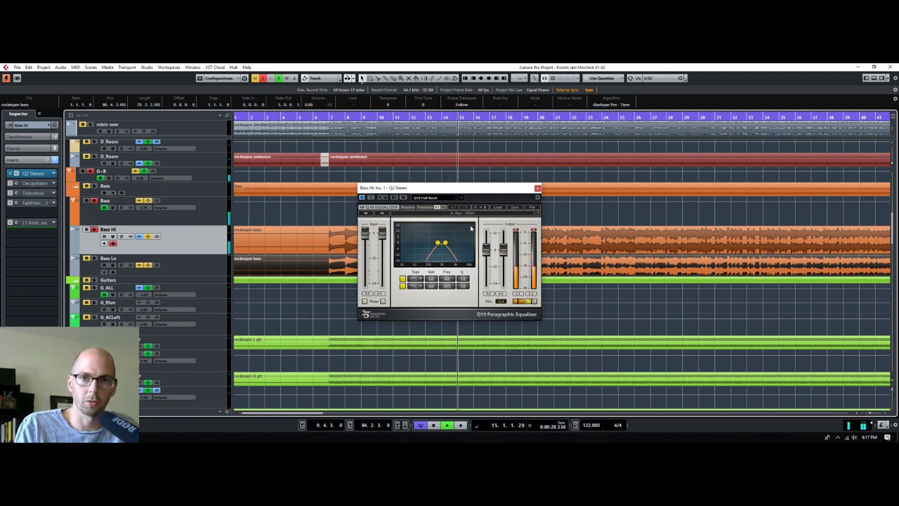
left_click(265, 235)
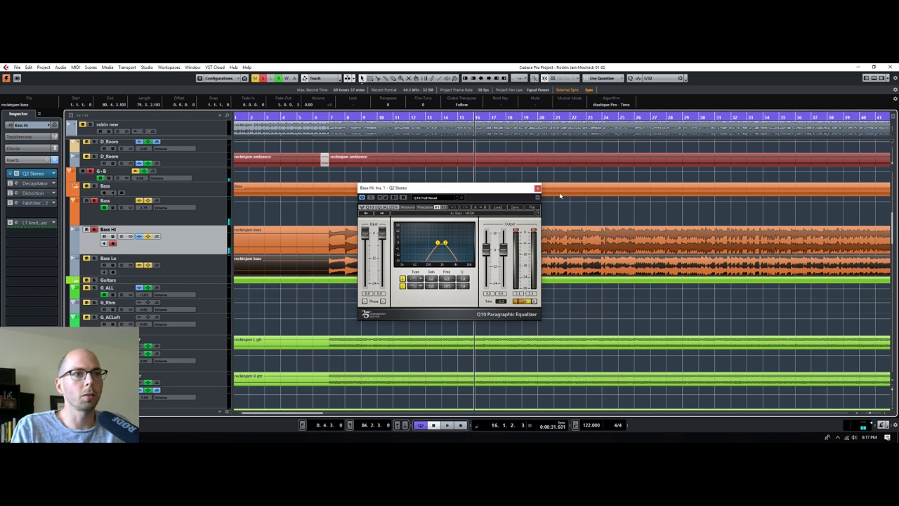
Open the Decapitator editor, place it near the top, and start playback.
left_click(537, 189)
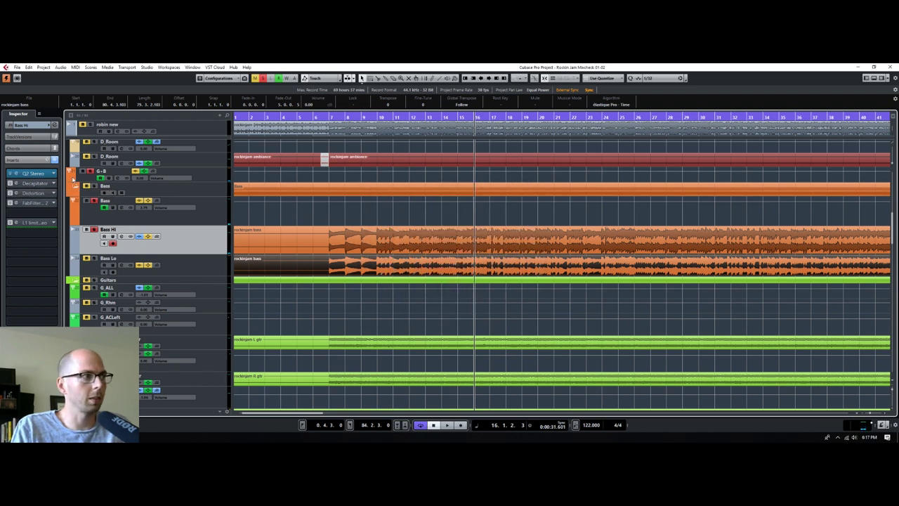
left_click_drag(546, 208, 525, 137)
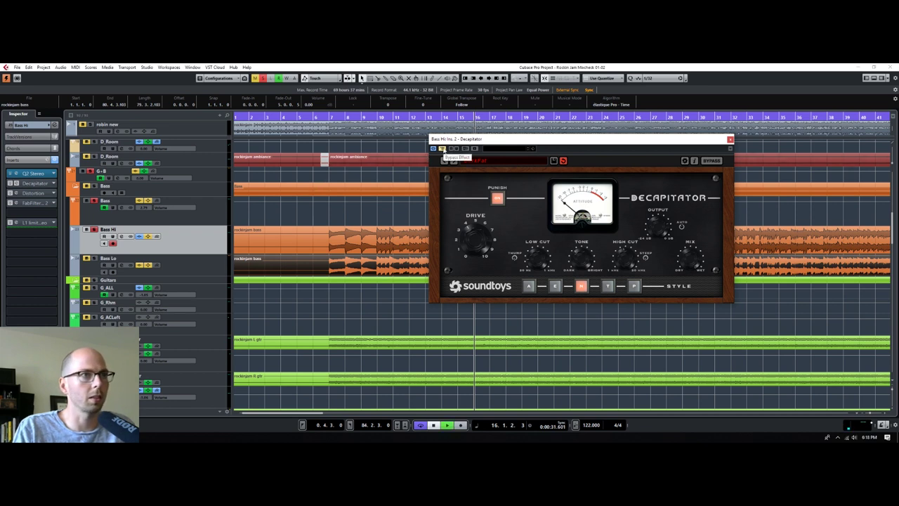
key("space")
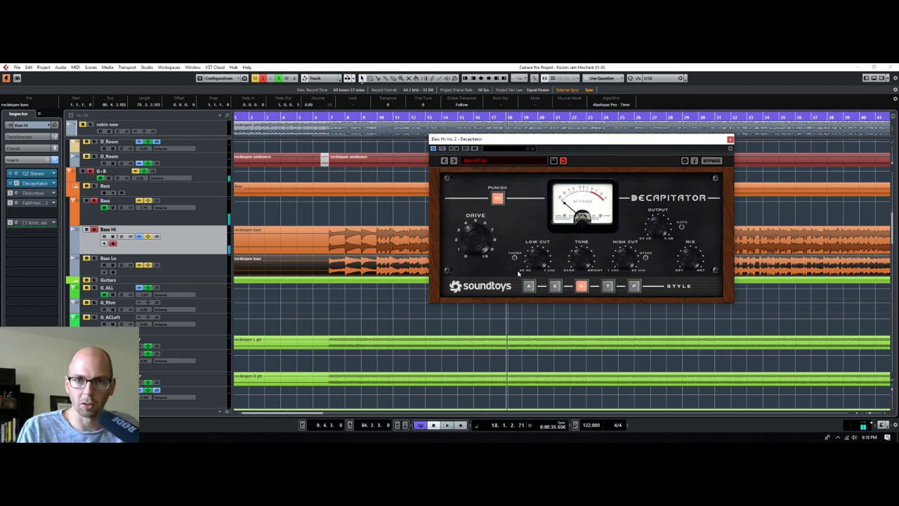
Restart playback from bar 10 and bring up the Distortion editor.
left_click(388, 118)
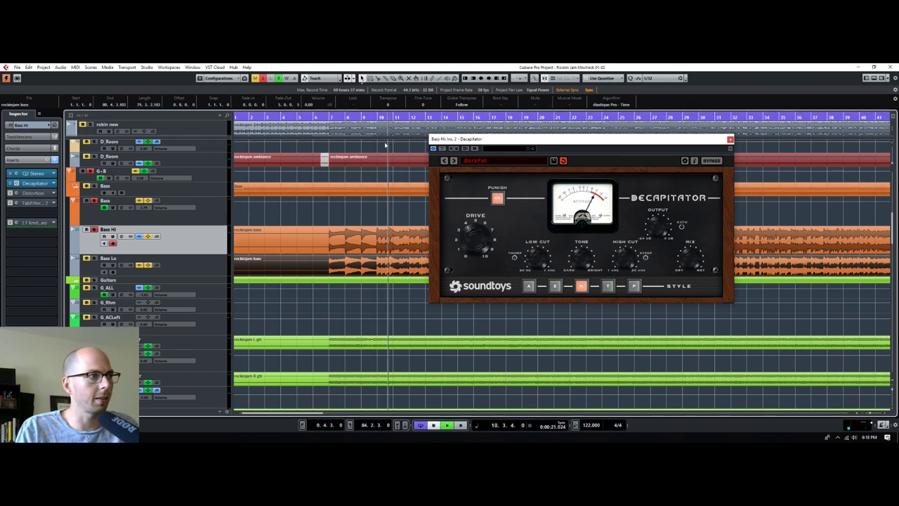
key("space")
left_click(16, 193)
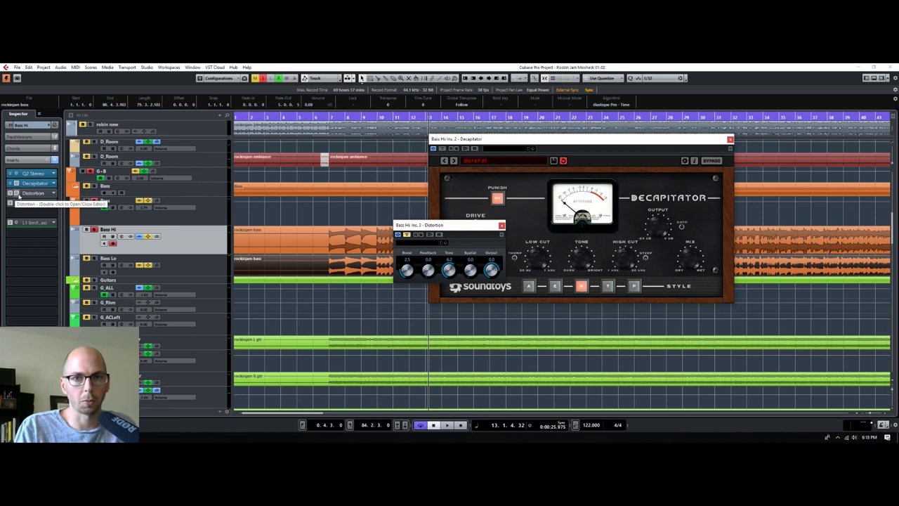
Replay from bar 10, A/B the Distortion bypass leaving it on, and reposition the Pro-Q 2 window.
left_click_drag(457, 228, 528, 211)
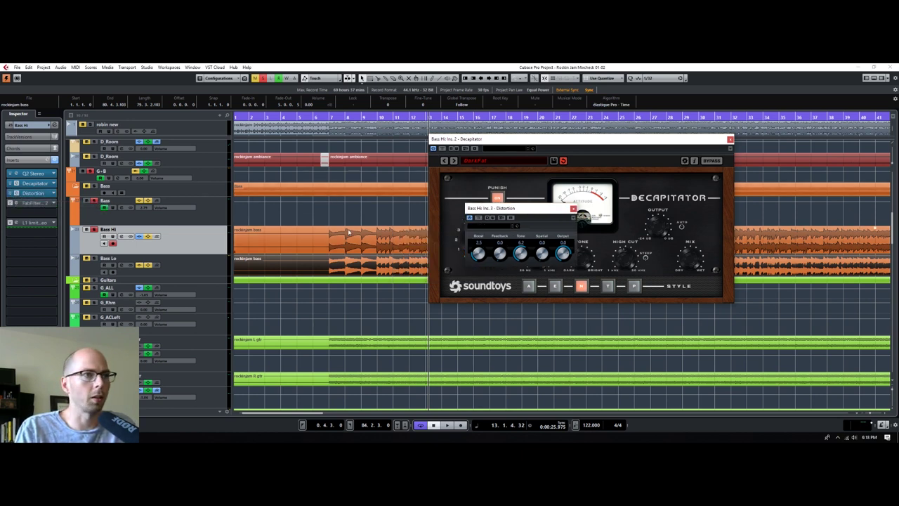
left_click(388, 118)
key("space")
left_click(478, 218)
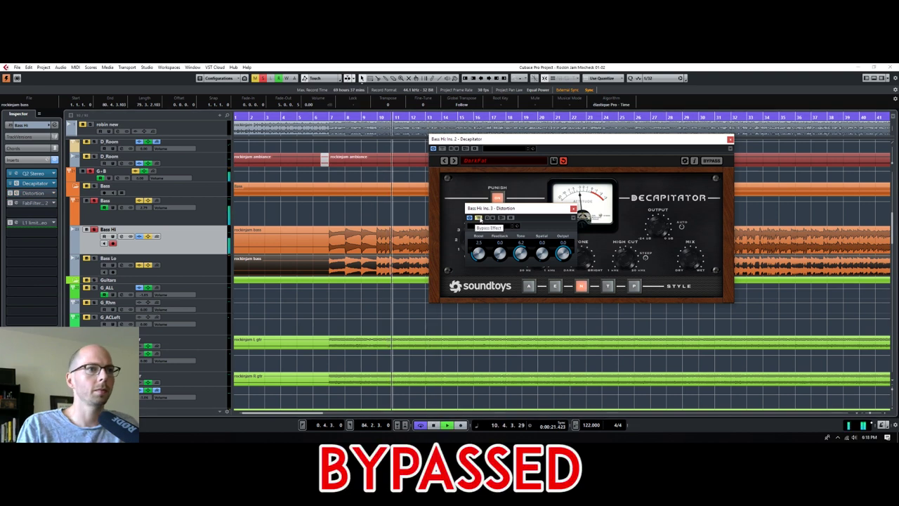
left_click(479, 218)
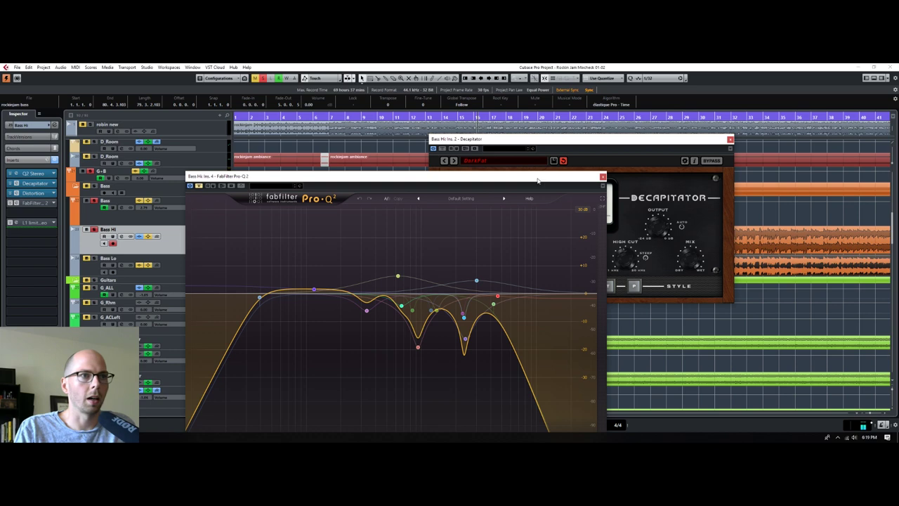
left_click_drag(537, 179, 655, 120)
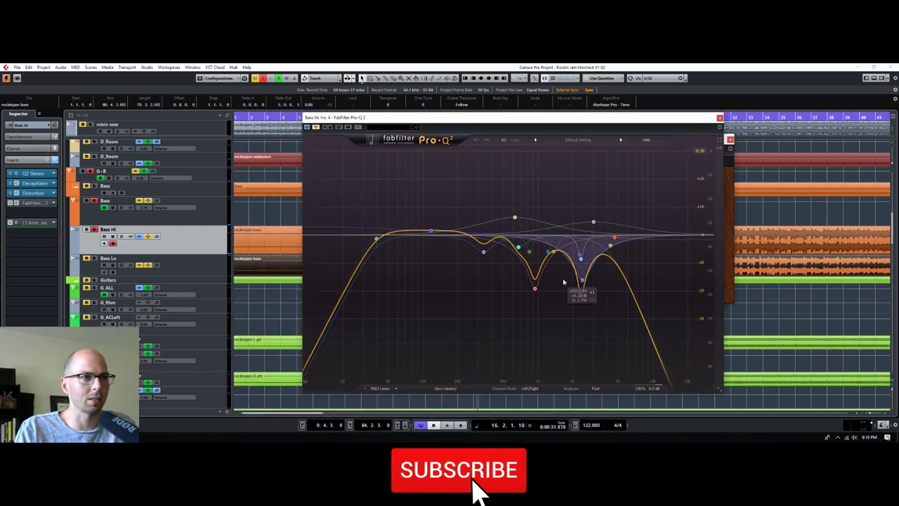
Compare the Bass Hi Pro-Q 2 bypassed and enabled, then narrow its 2.4 kHz notch.
left_click(582, 282)
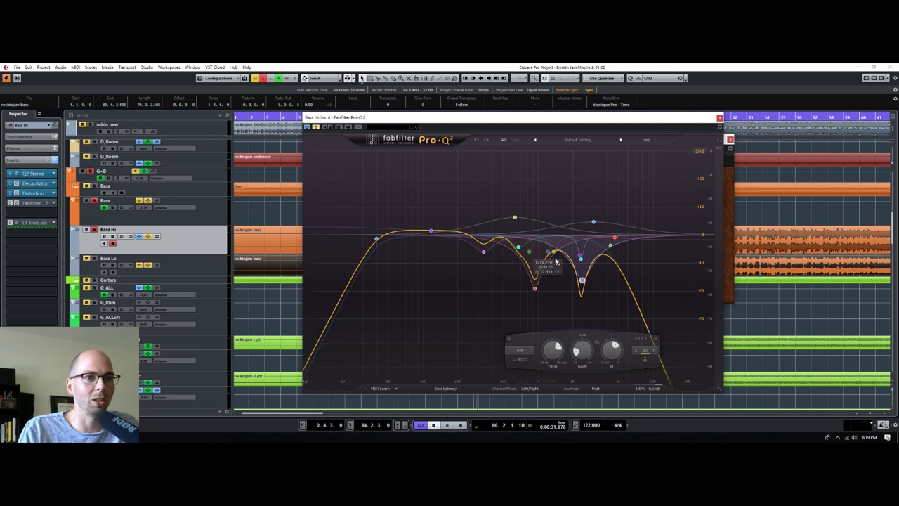
left_click_drag(391, 116, 590, 135)
key("space")
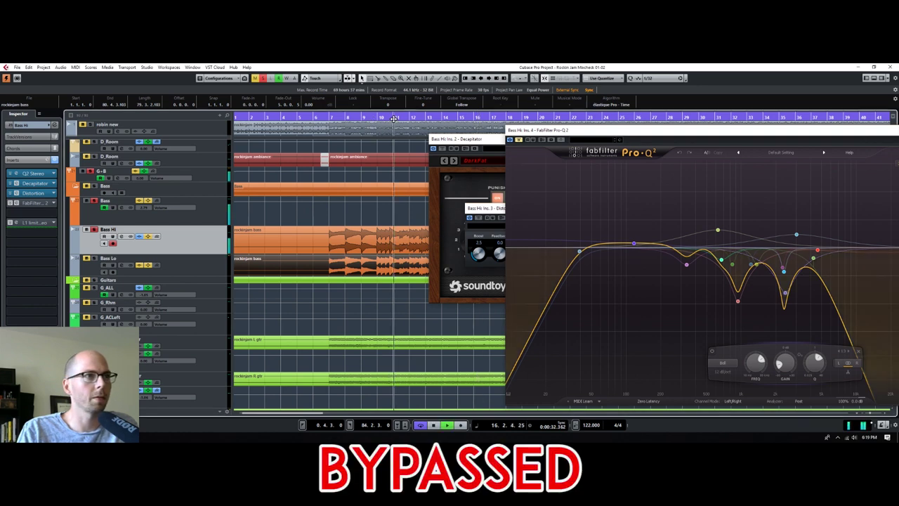
left_click(519, 139)
left_click(519, 140)
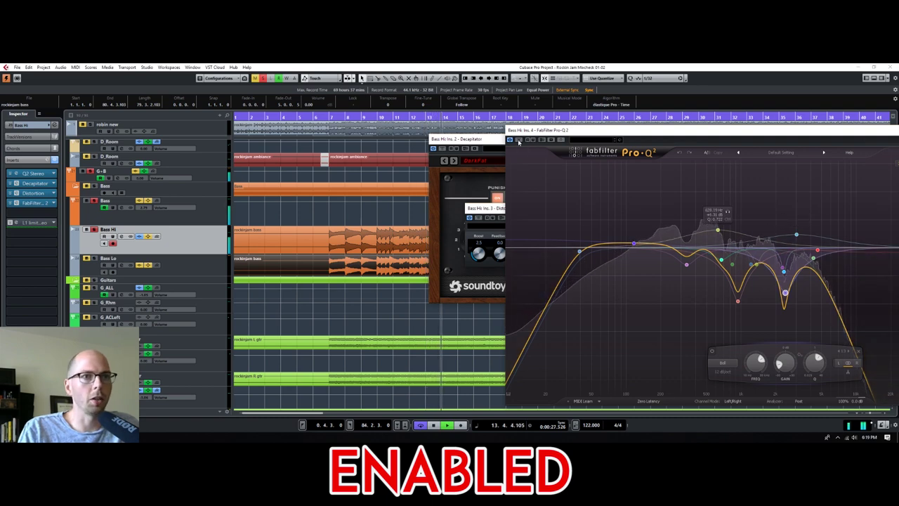
left_click_drag(569, 132, 502, 115)
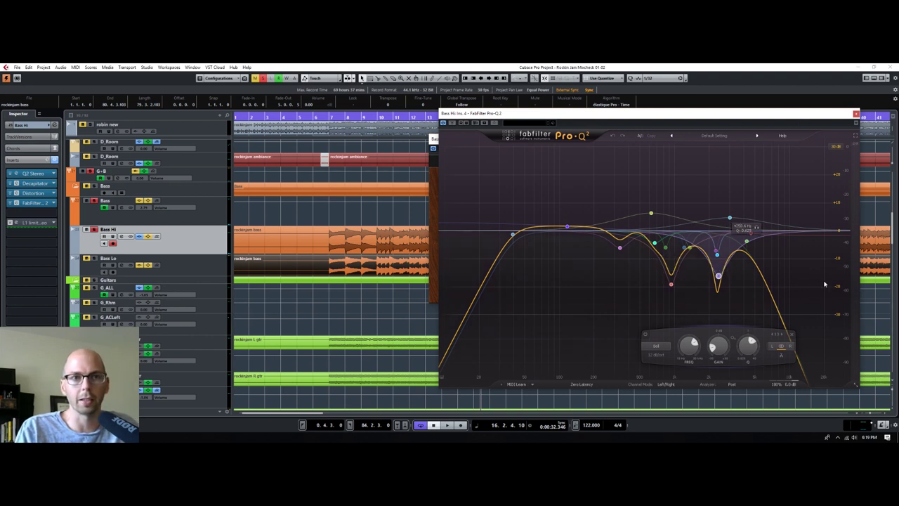
scroll(713, 278, "up", 3)
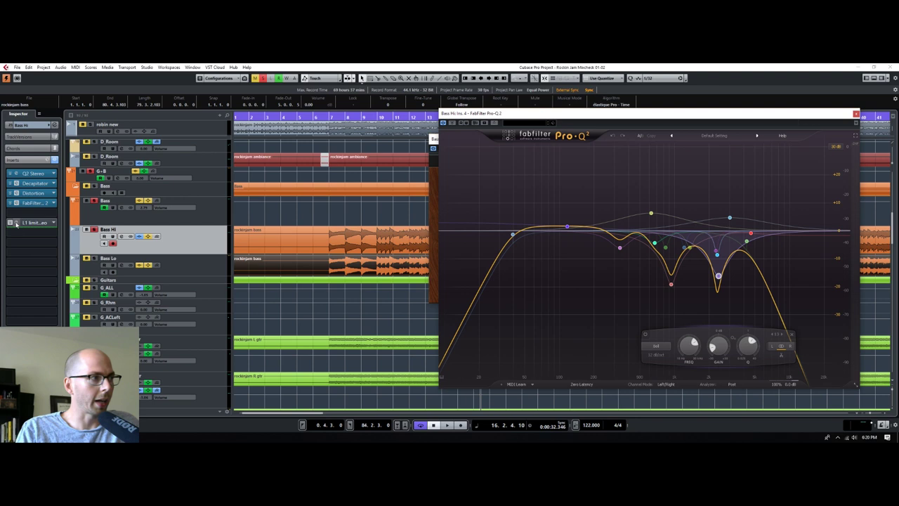
Enable the Bass Hi L1 Limiter after comparing, stop playback, and close its window.
left_click(31, 222)
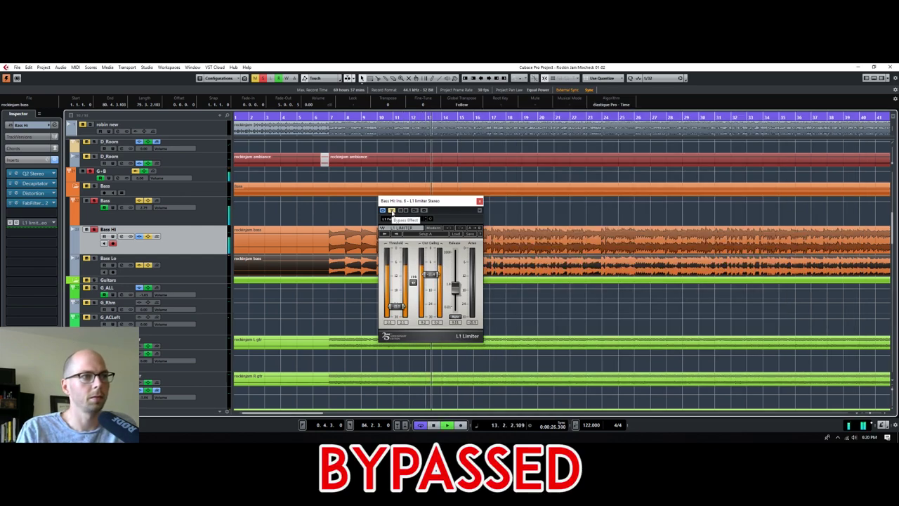
left_click(391, 211)
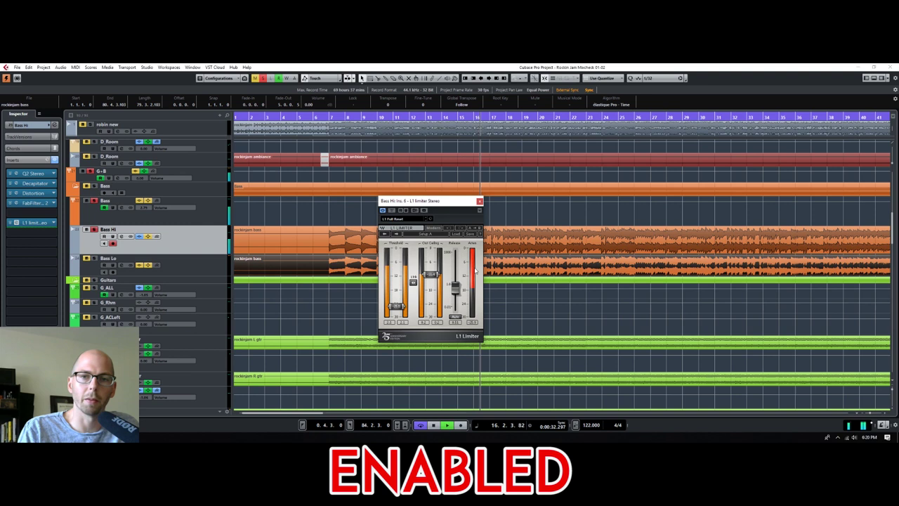
key("space")
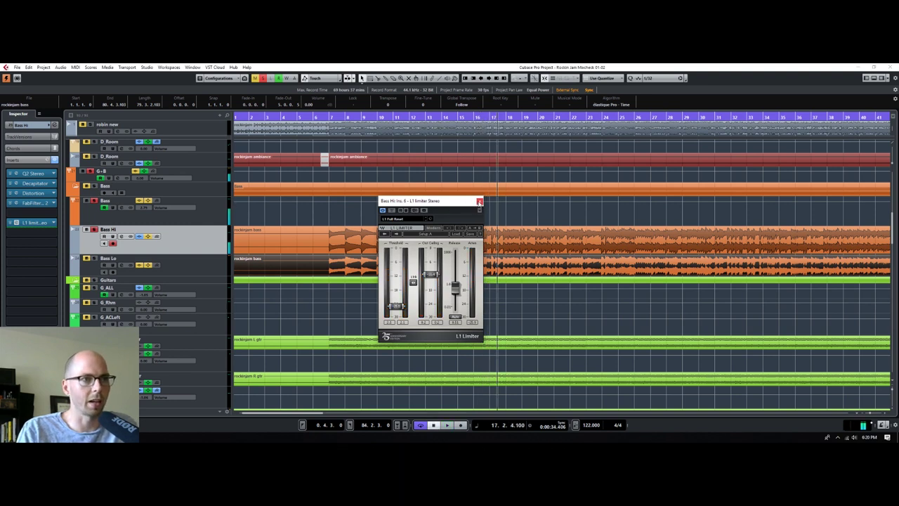
left_click(480, 201)
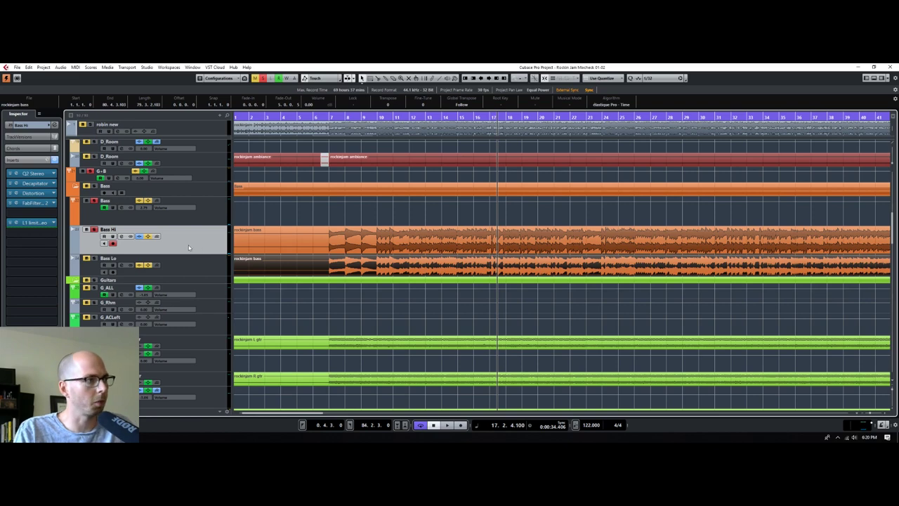
Show Bass Lo's Q10 equalizer during playback and the RBass plugin beside it.
left_click(177, 260)
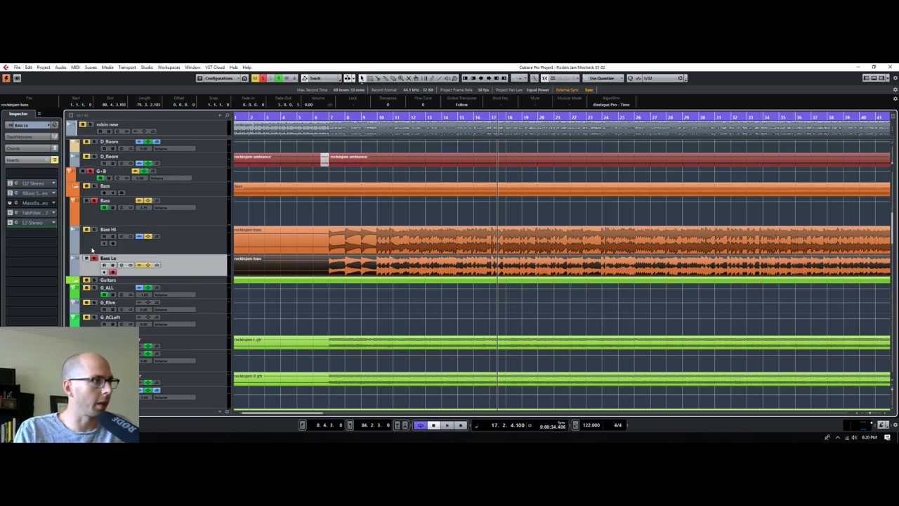
left_click(31, 183)
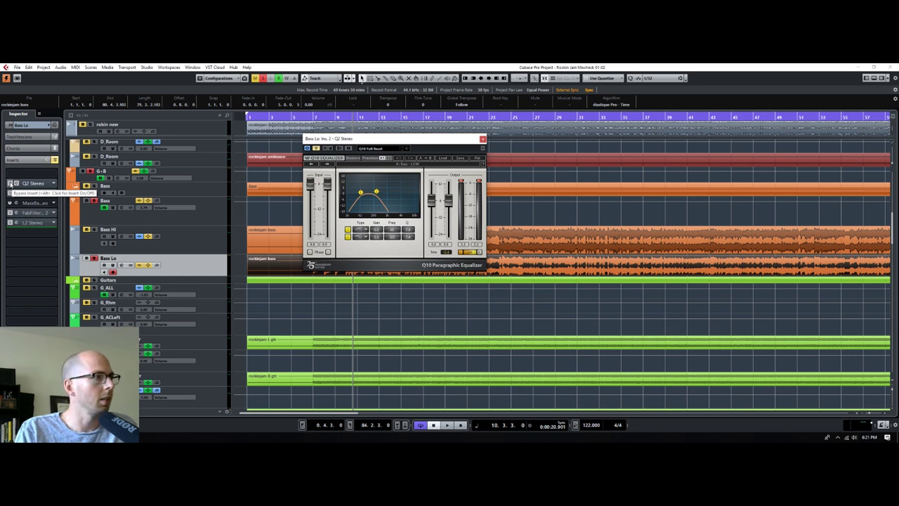
key("space")
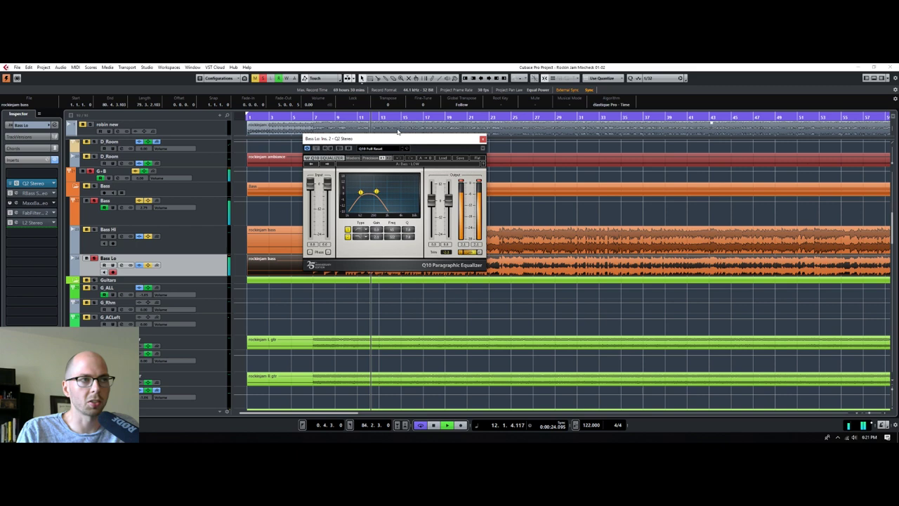
left_click_drag(395, 139, 611, 146)
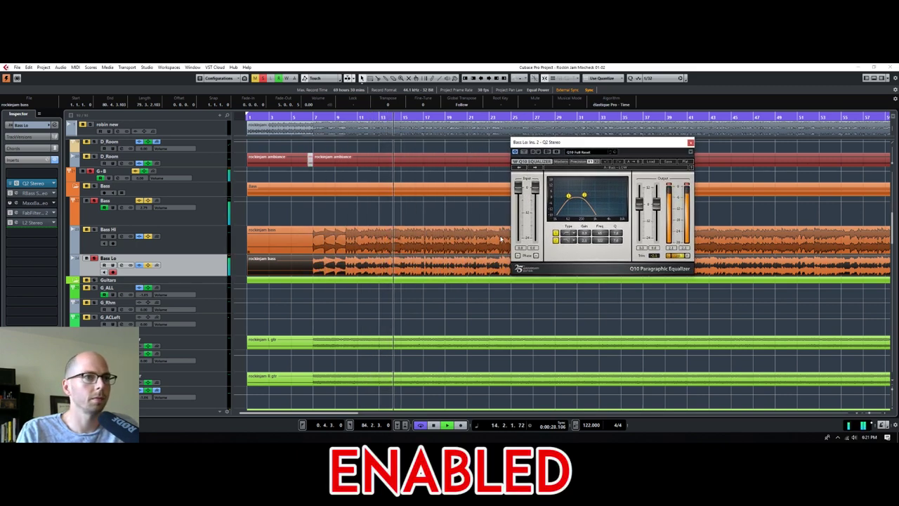
left_click(32, 193)
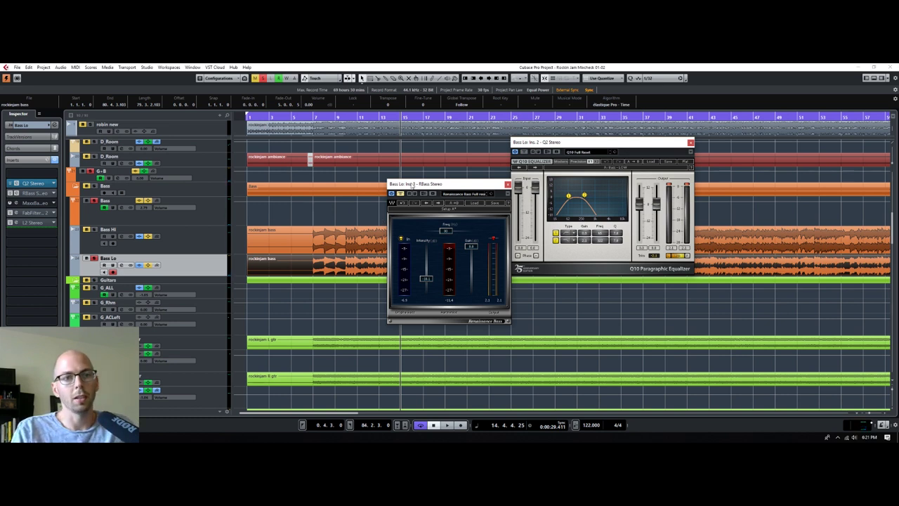
Compare RBass on Bass Lo bypassed and enabled, leave it on, then stop playback.
left_click(400, 194)
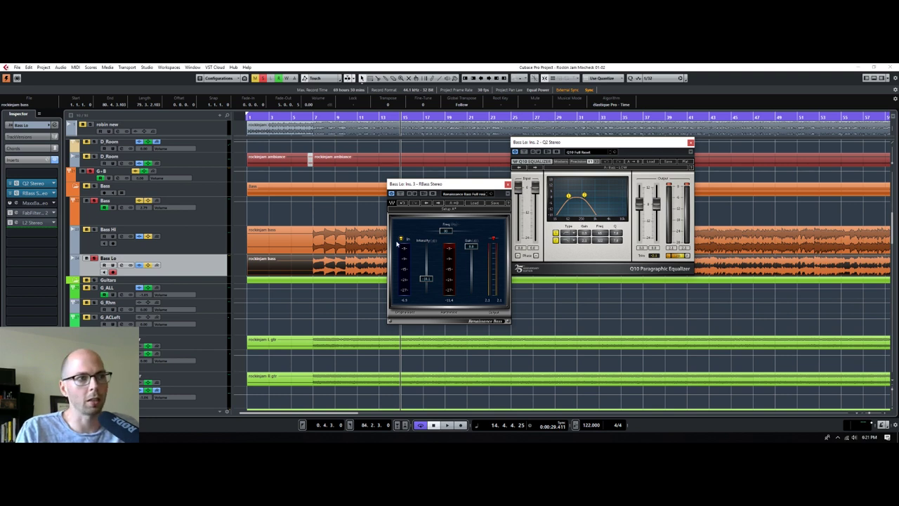
left_click(399, 194)
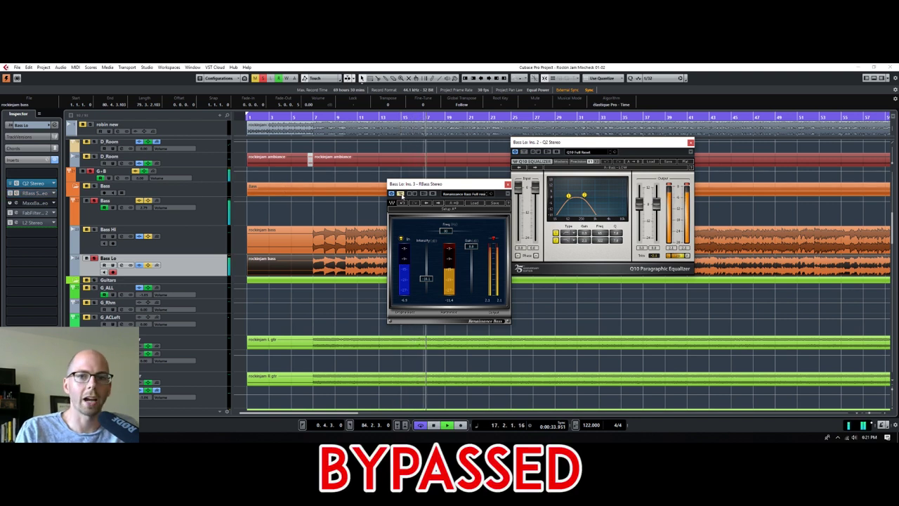
left_click(400, 193)
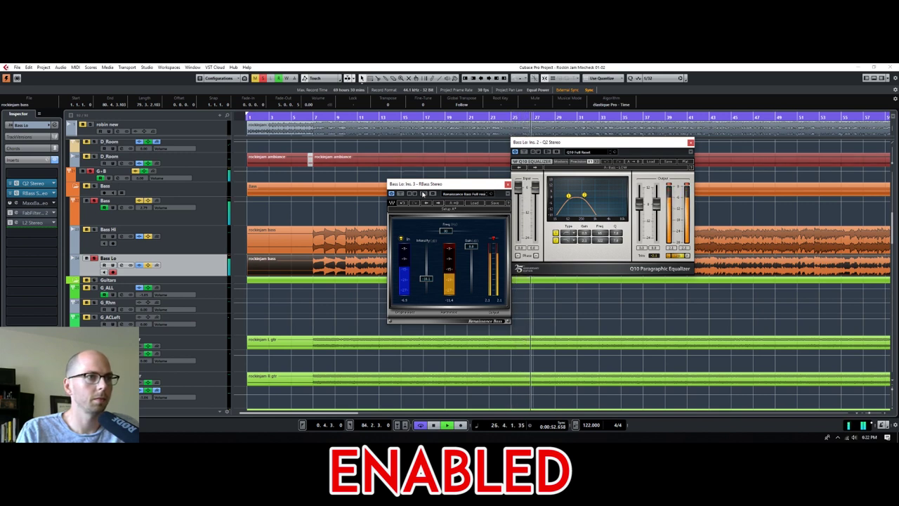
key("space")
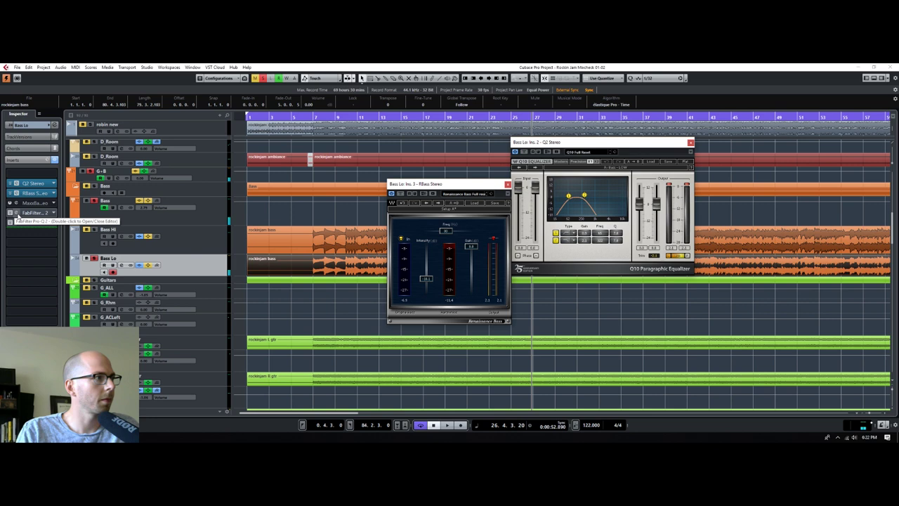
Close the Q10 and RBass windows and lower Bass Lo's Pro-Q 2 boost near 594 Hz slightly.
double_click(16, 213)
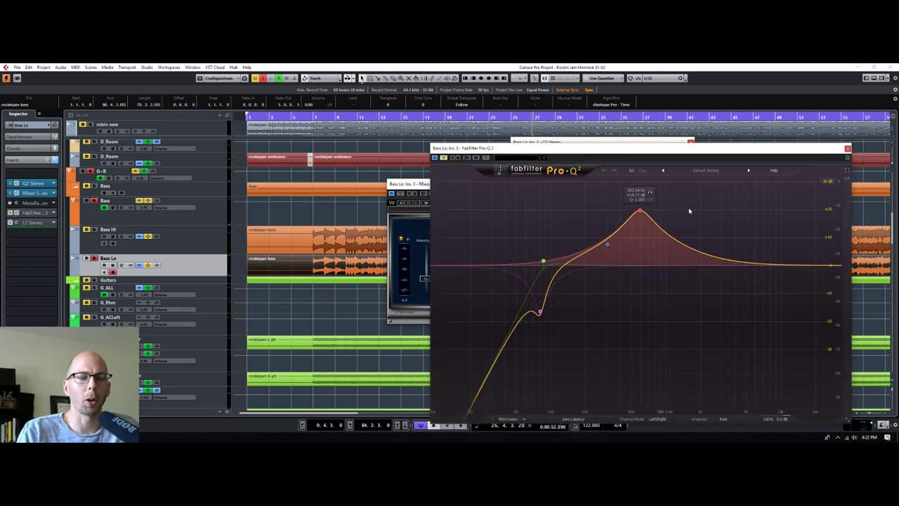
left_click_drag(617, 152, 532, 220)
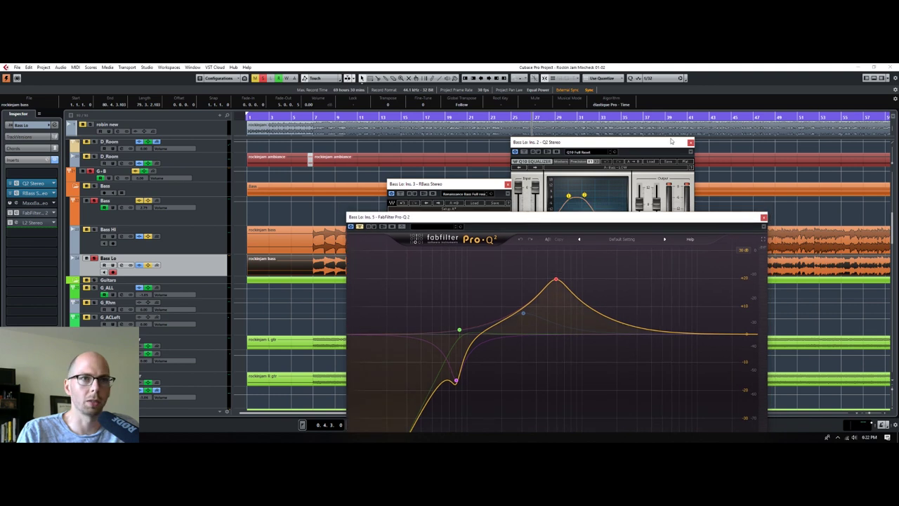
left_click(691, 143)
left_click(508, 184)
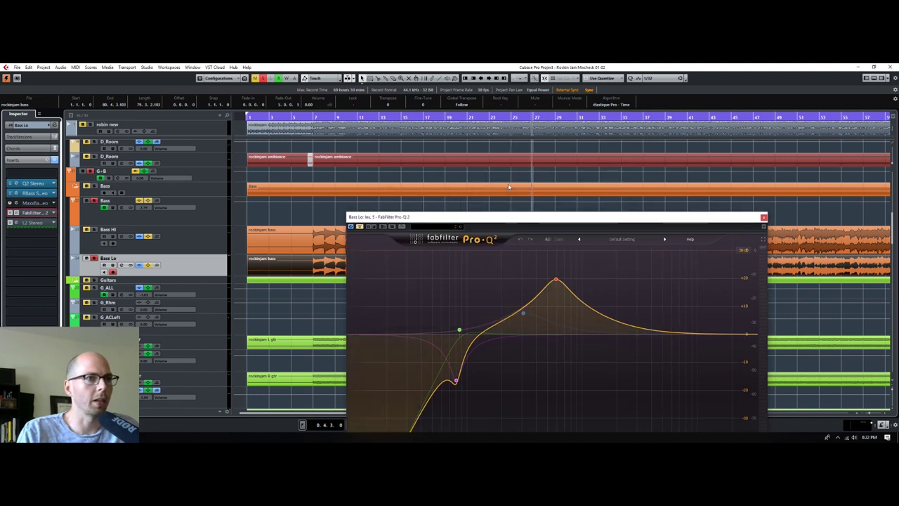
left_click_drag(523, 225, 553, 144)
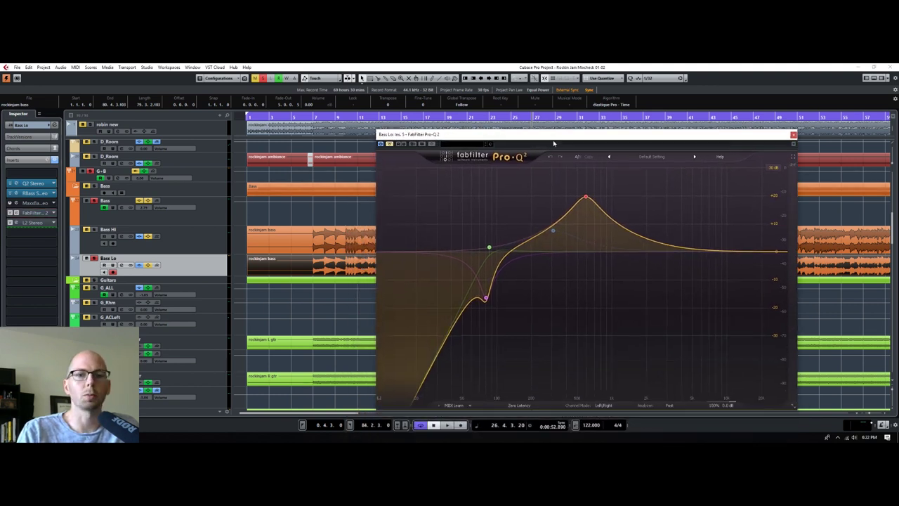
mouse_move(587, 197)
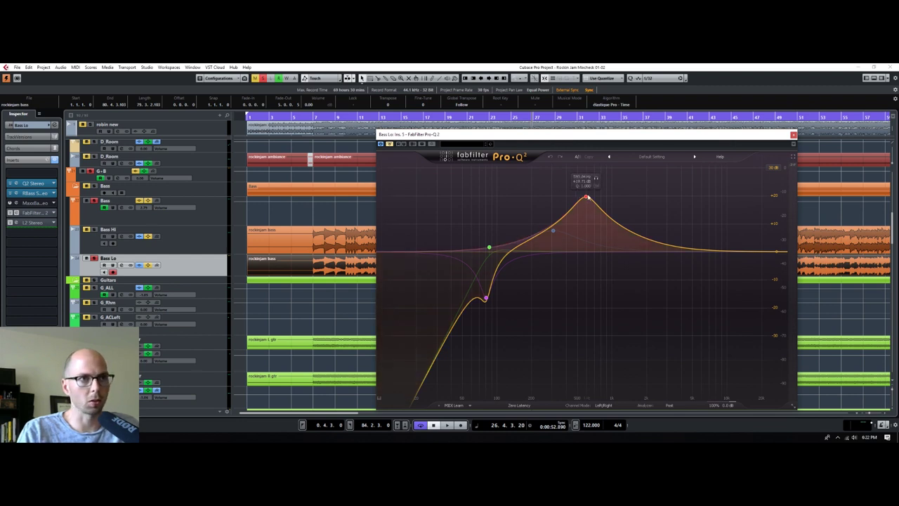
left_click_drag(587, 199, 586, 203)
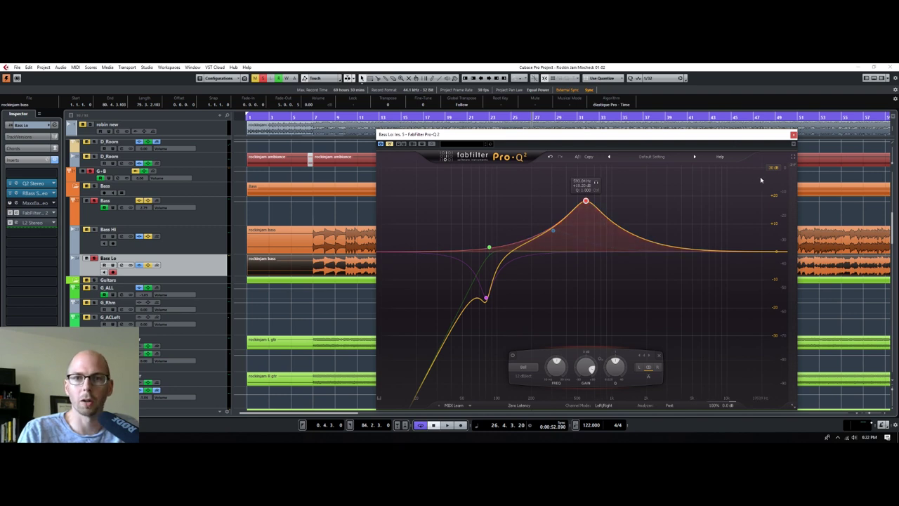
left_click(794, 136)
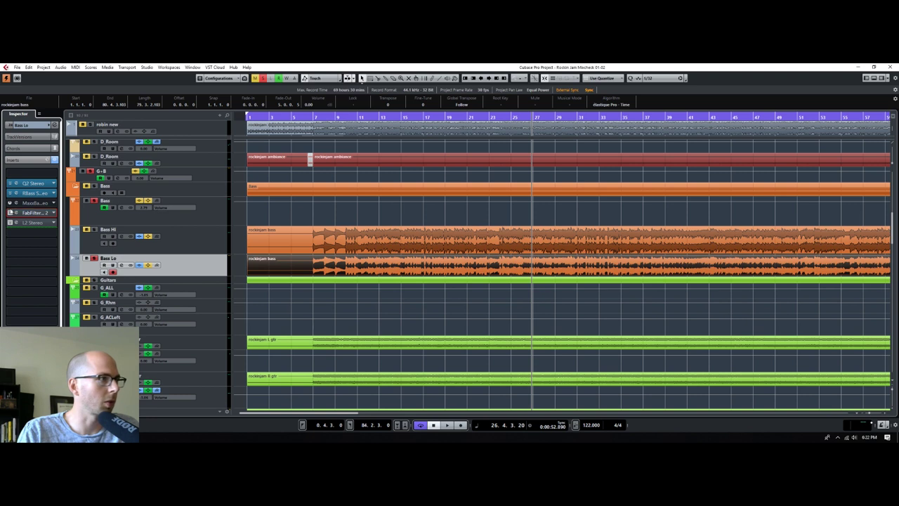
Compare the Pro-Q 2 insert bypassed and enabled during playback, leaving it on.
left_click(15, 213)
key("space")
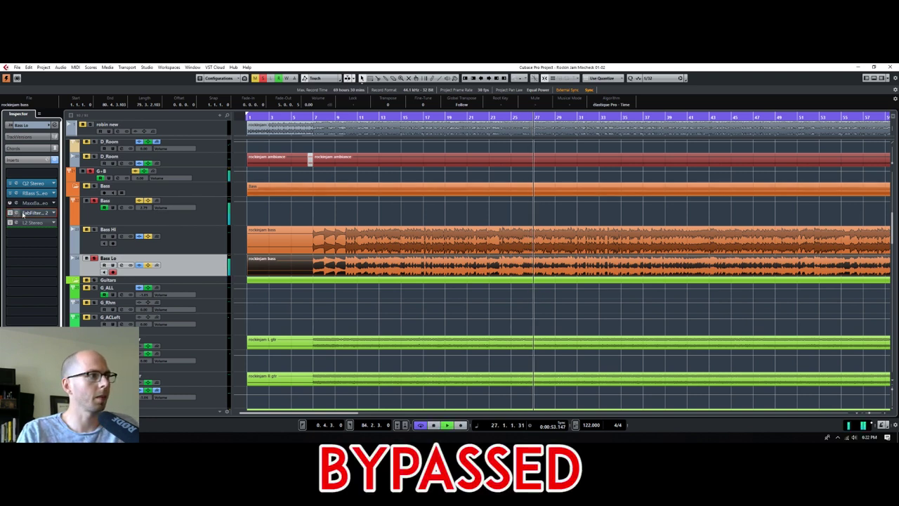
left_click(16, 212)
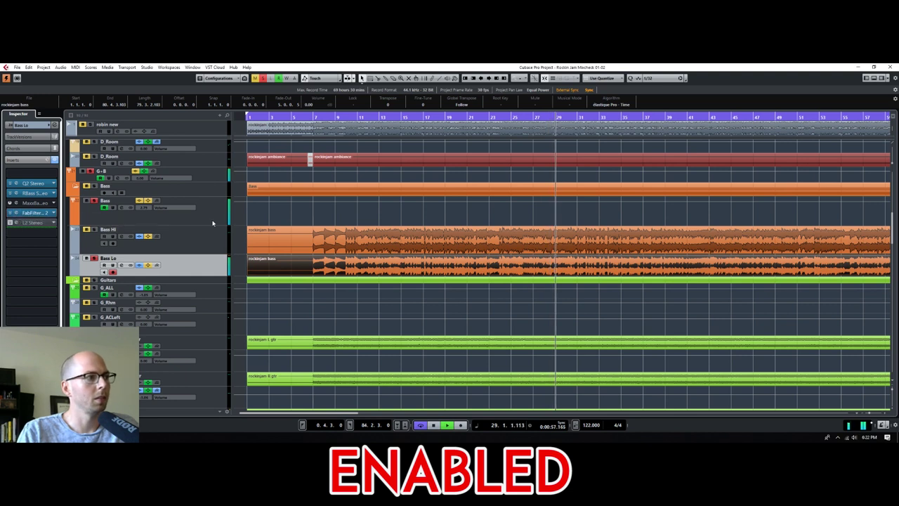
key("space")
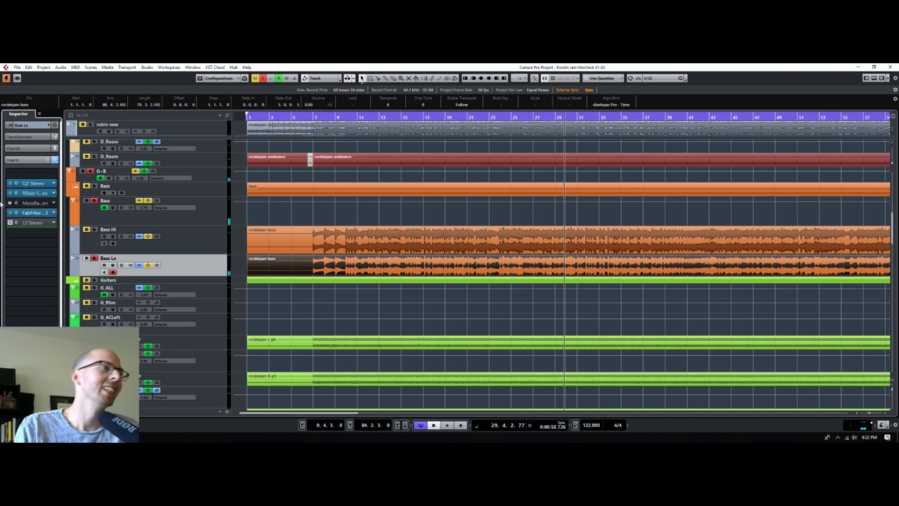
Compare Bass Lo's L2 Ultramaximizer bypassed and enabled, raise its Out Ceiling, and stop playback.
left_click(18, 223)
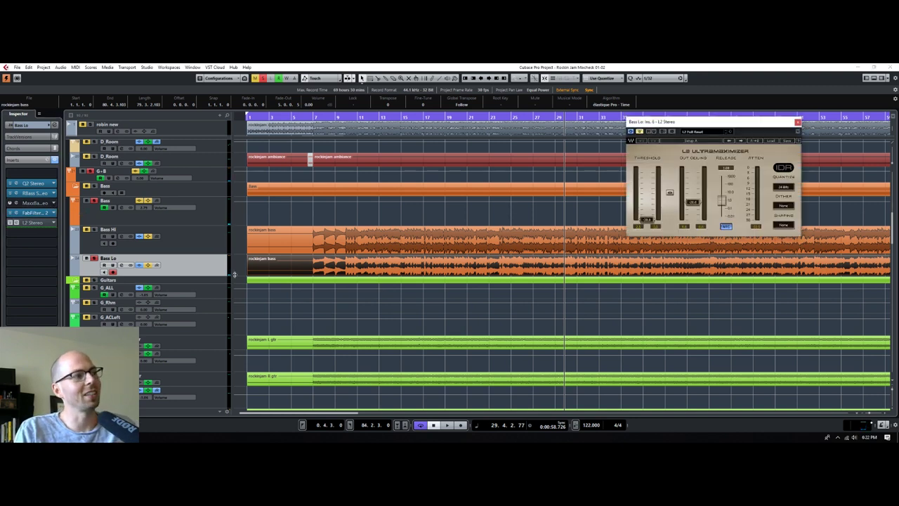
left_click(639, 132)
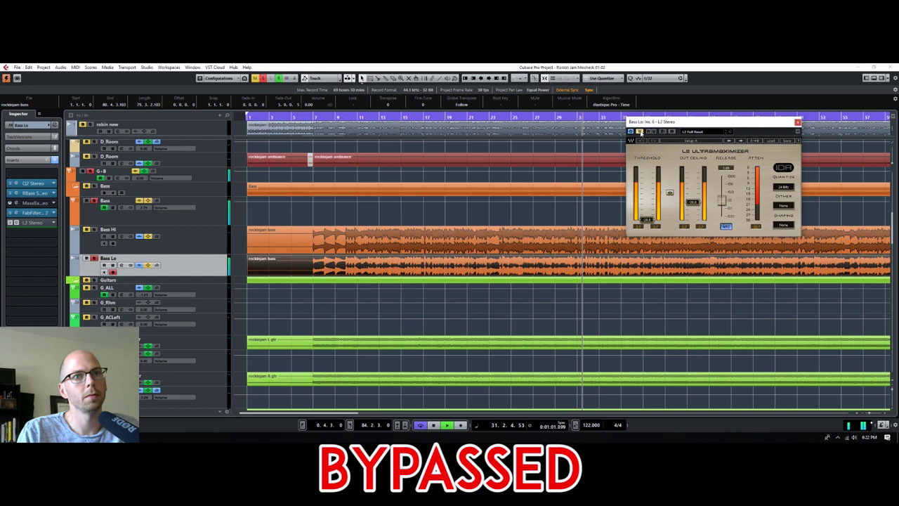
left_click(640, 133)
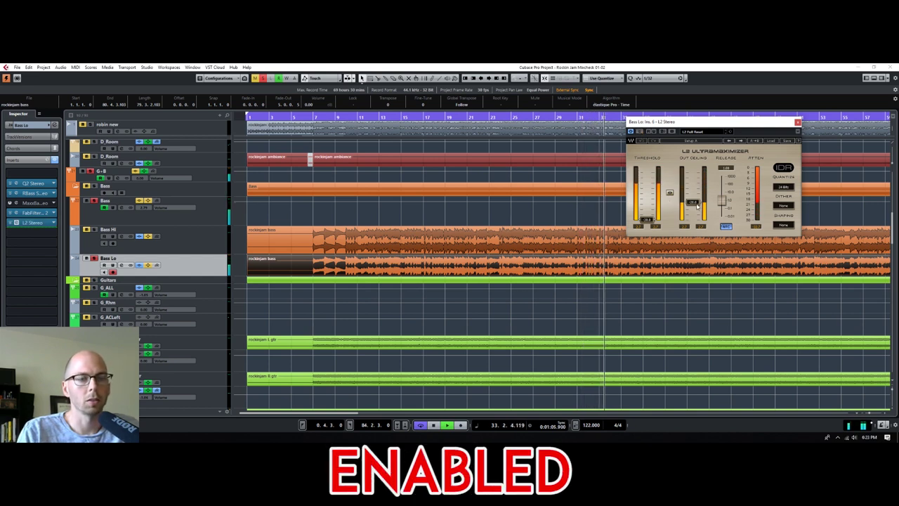
left_click_drag(698, 204, 697, 197)
key("space")
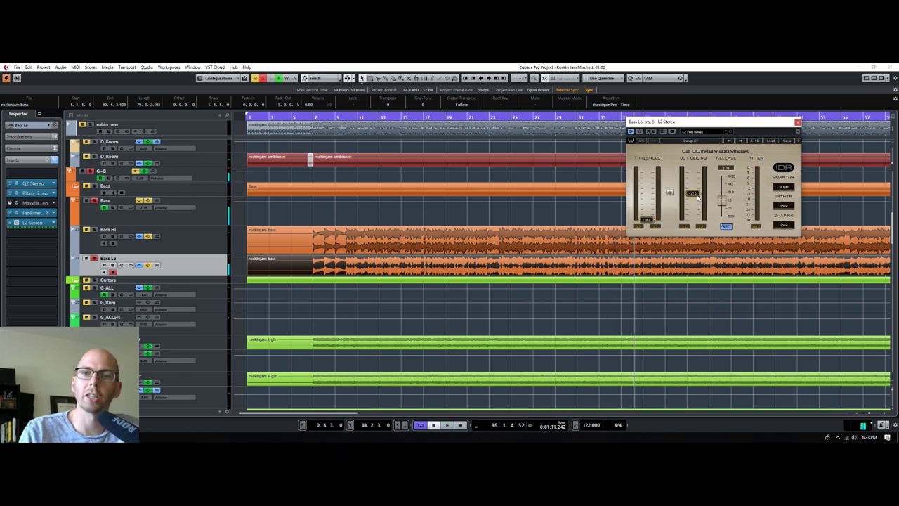
Select the Bass bus and A/B its channel EQ, bypassing then re-enabling it.
left_click(211, 245)
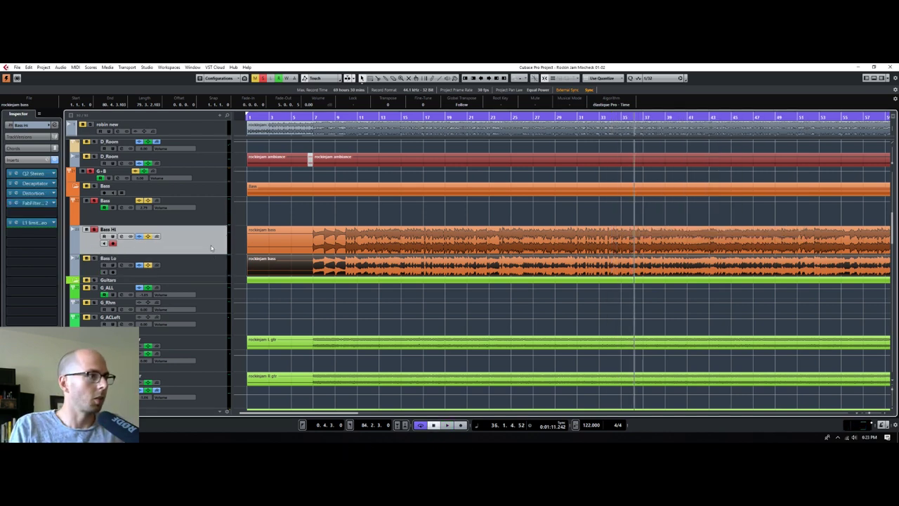
left_click(206, 204)
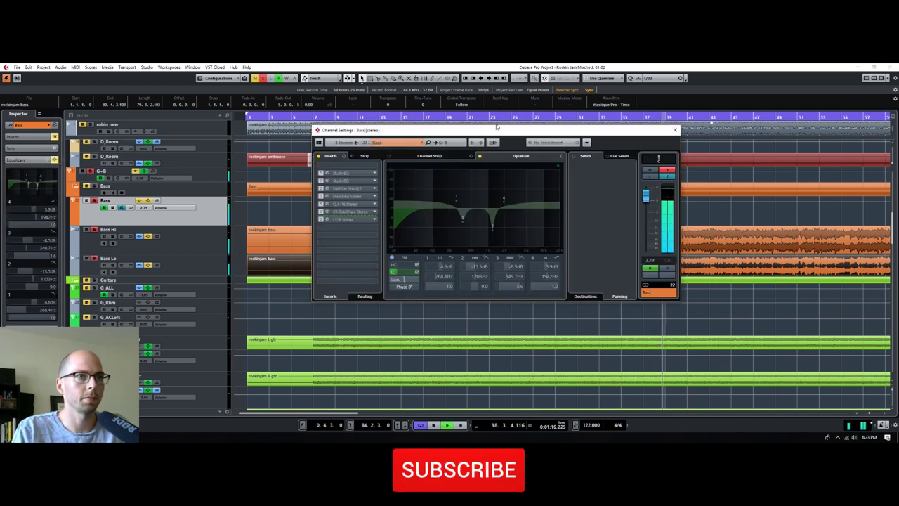
left_click_drag(496, 132, 444, 84)
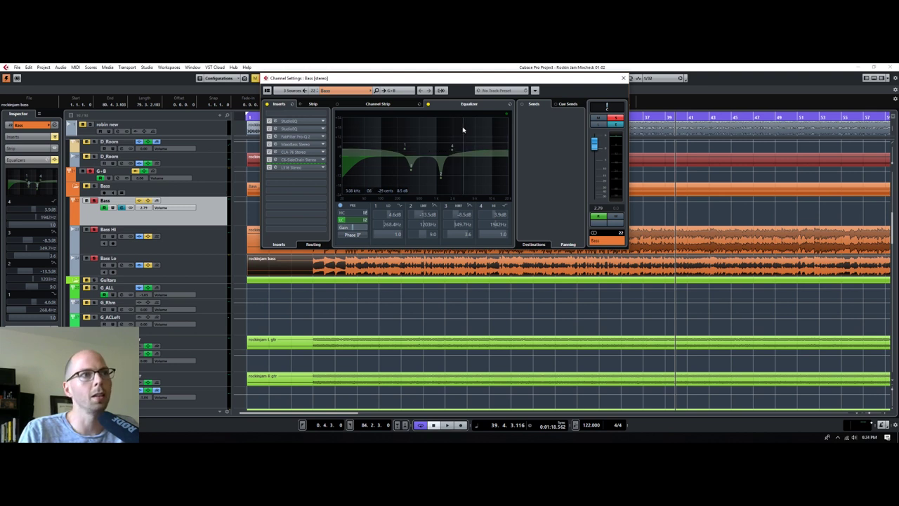
left_click(428, 104)
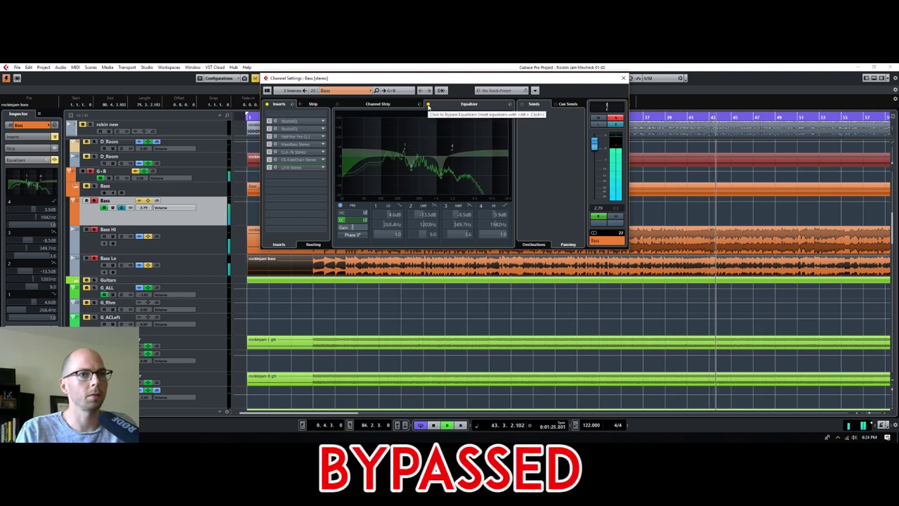
left_click(428, 105)
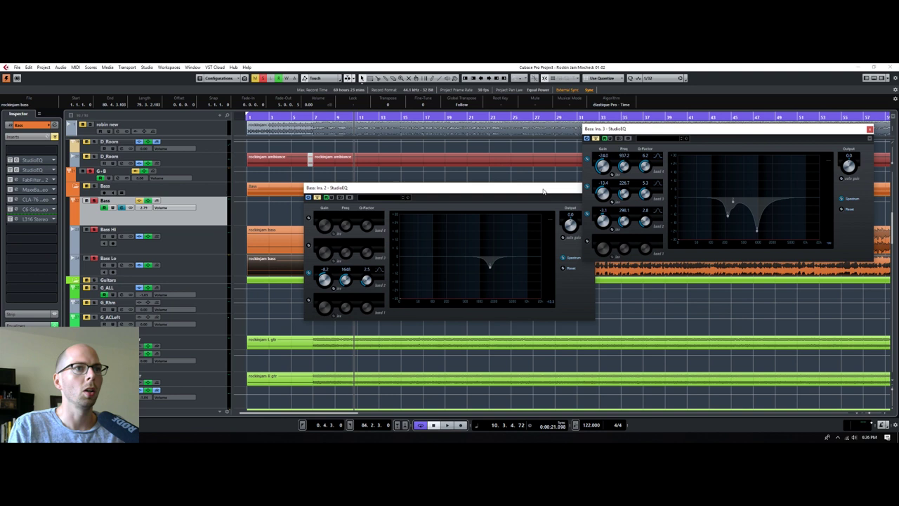
Close both Bass bus StudioEQ editors and restart playback from around bar 10.
left_click_drag(543, 190, 530, 133)
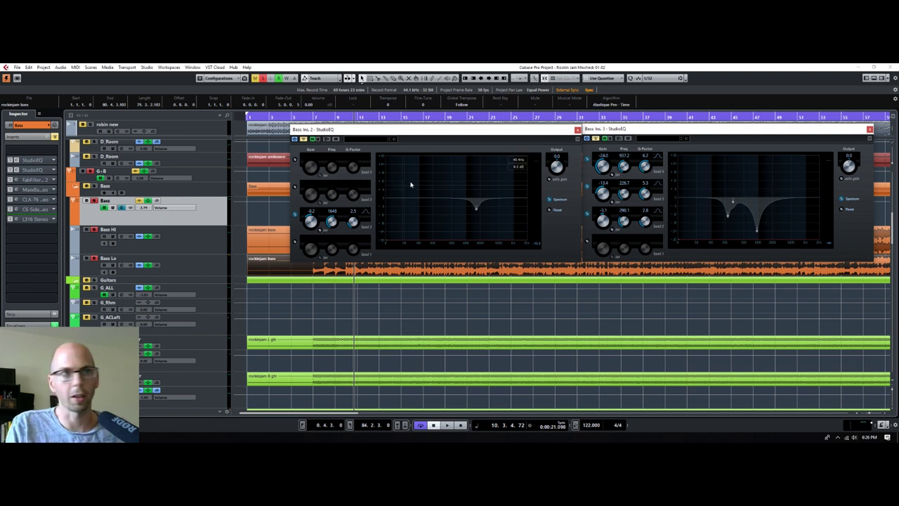
left_click(205, 220)
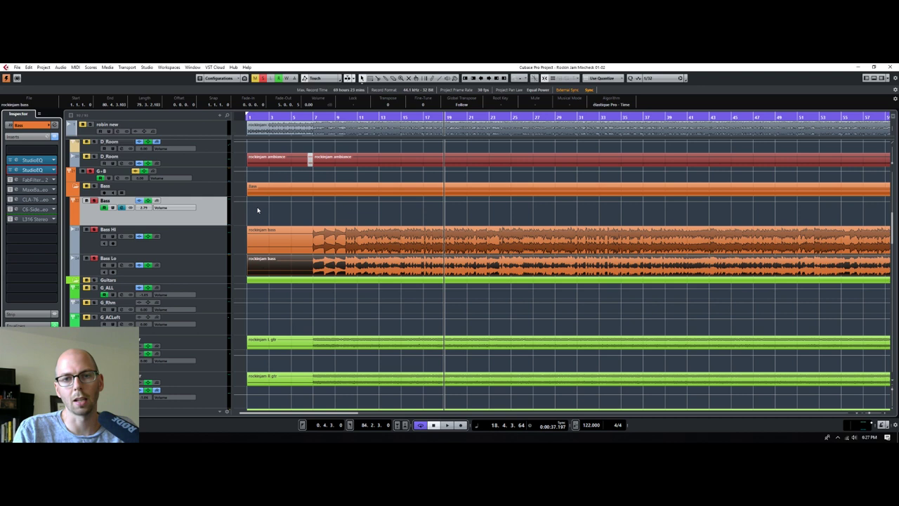
left_click(354, 116)
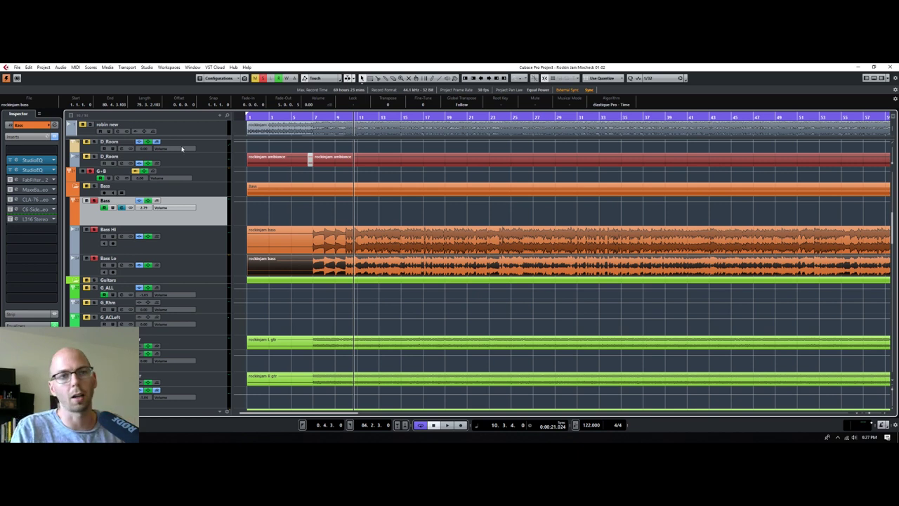
Compare the Bass bus Pro-Q 2 bypassed versus enabled, stop playback, and bring up MaxxBass.
left_click(31, 179)
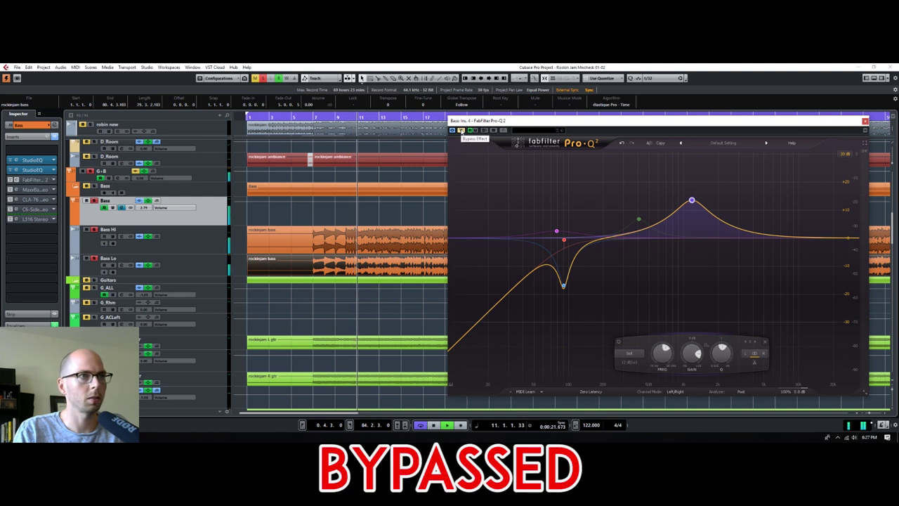
left_click(461, 130)
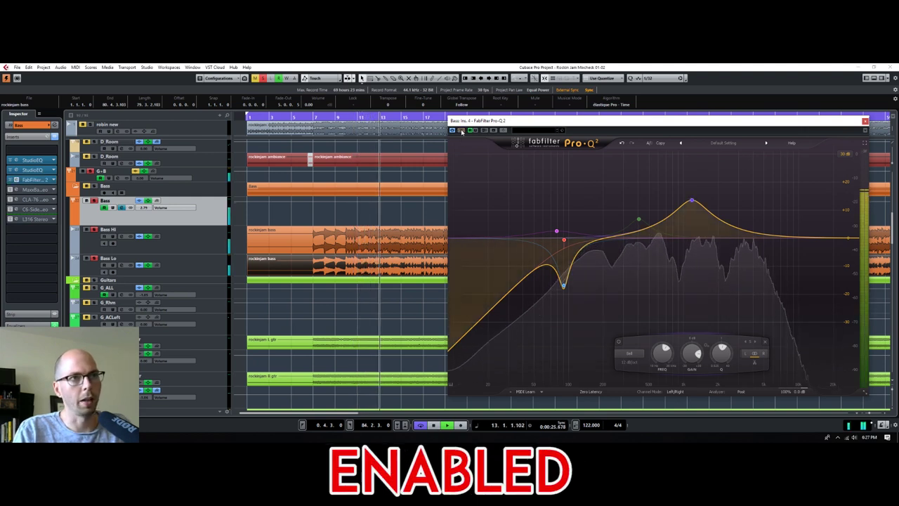
key("space")
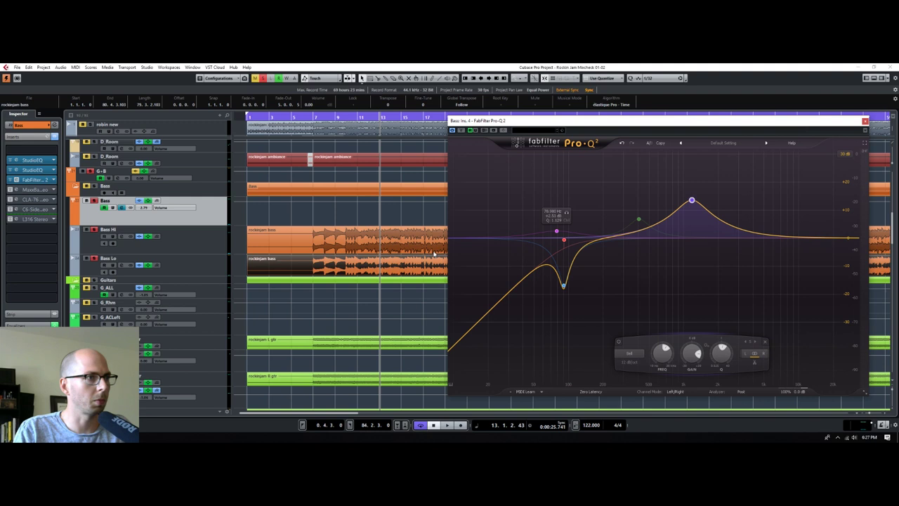
left_click(33, 189)
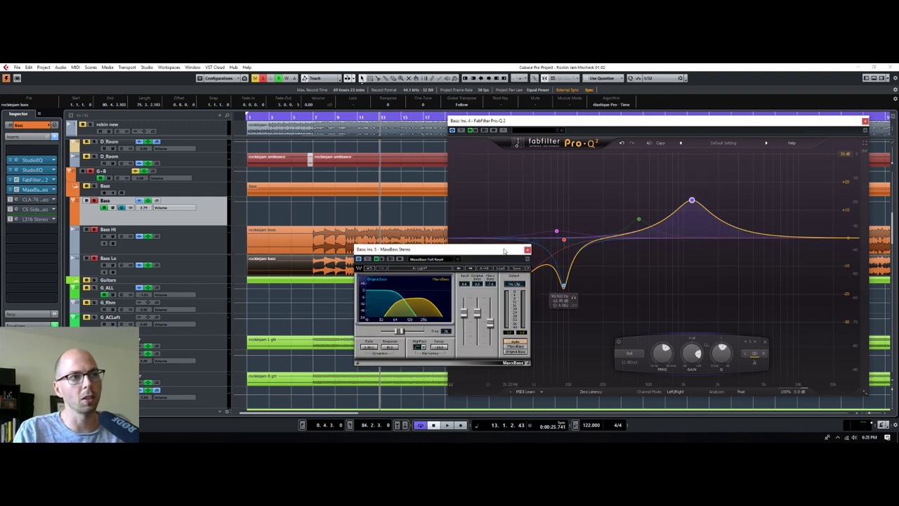
Replay from a few bars back, toggle MaxxBass bypass for comparison, then close its editor.
left_click_drag(504, 251, 690, 198)
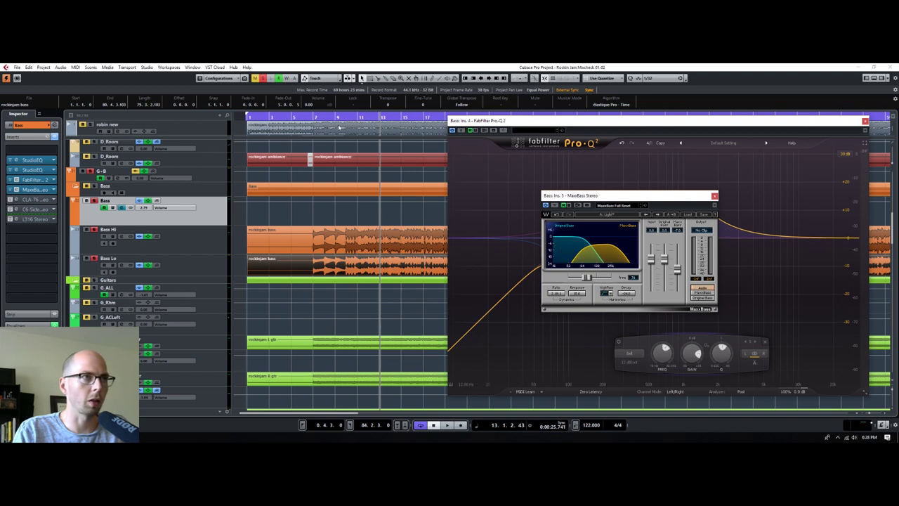
left_click(322, 117)
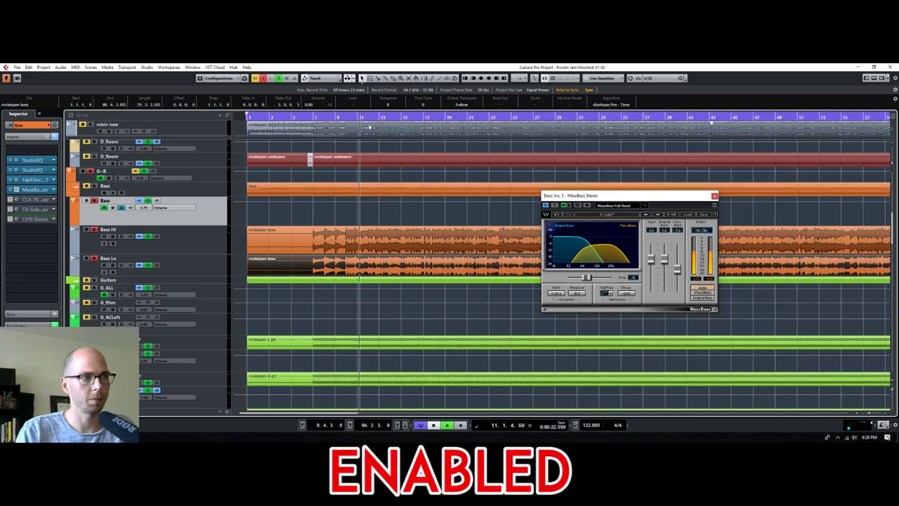
left_click(554, 205)
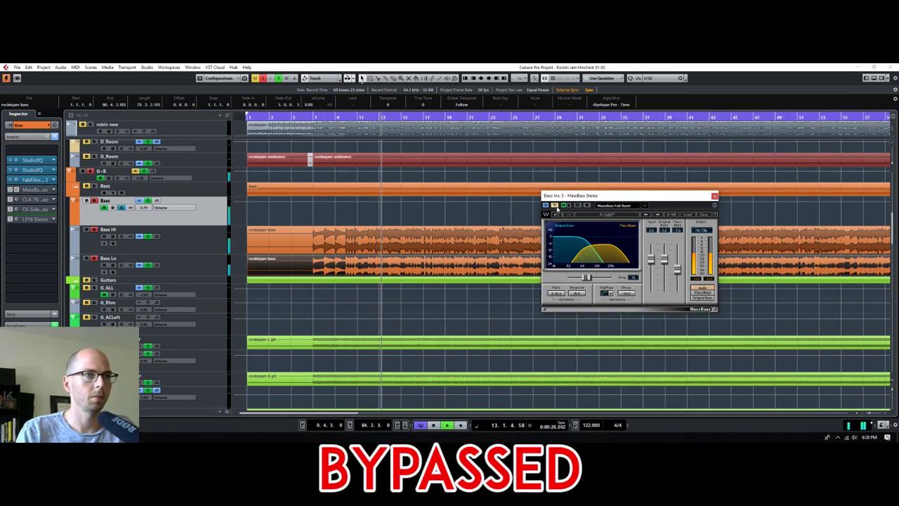
left_click(556, 206)
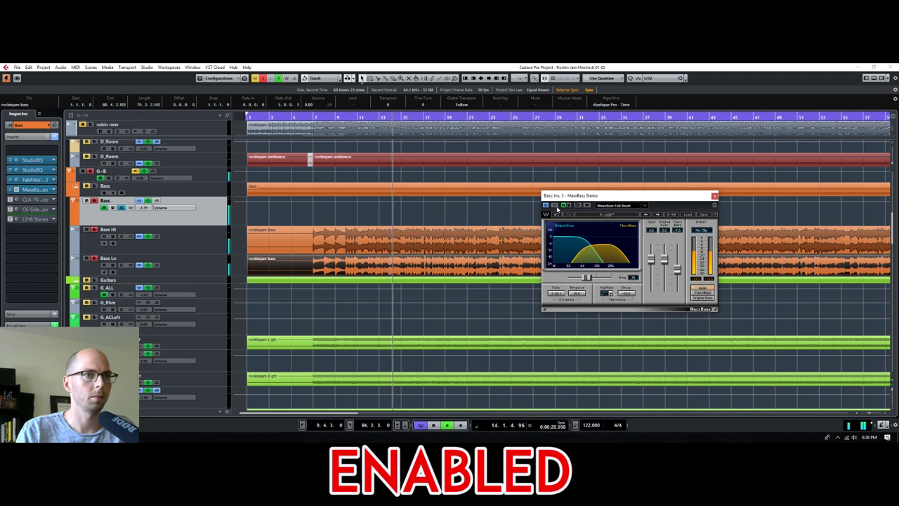
left_click(555, 206)
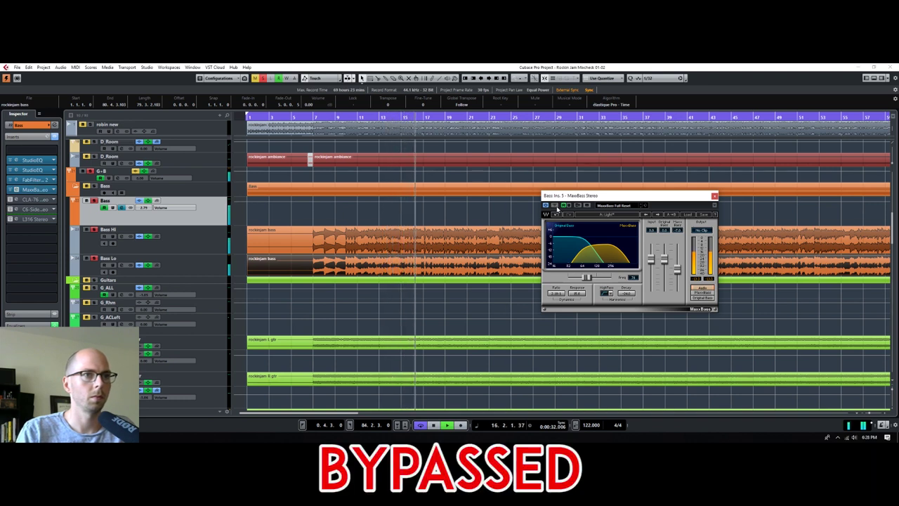
left_click(715, 195)
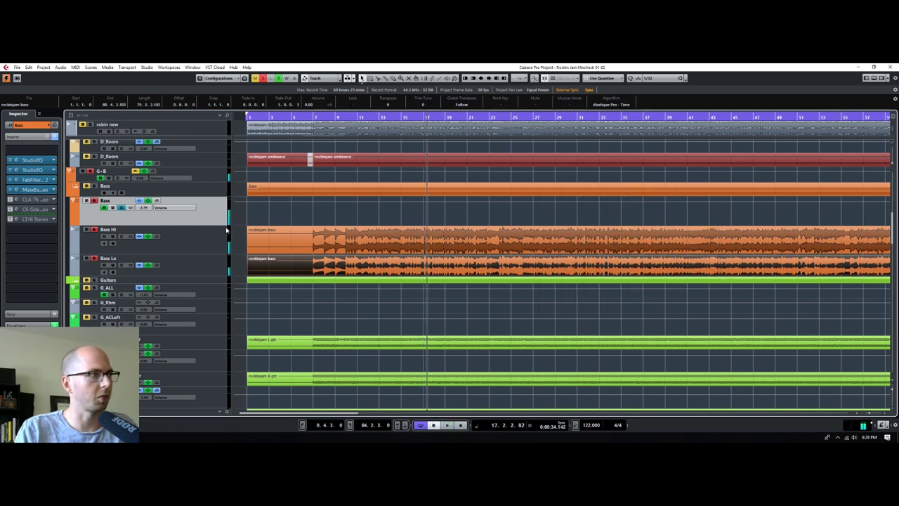
Audition the Bass bus CLA-76 compressor from around bar 13, then bring up C6-SideChain.
left_click(10, 200)
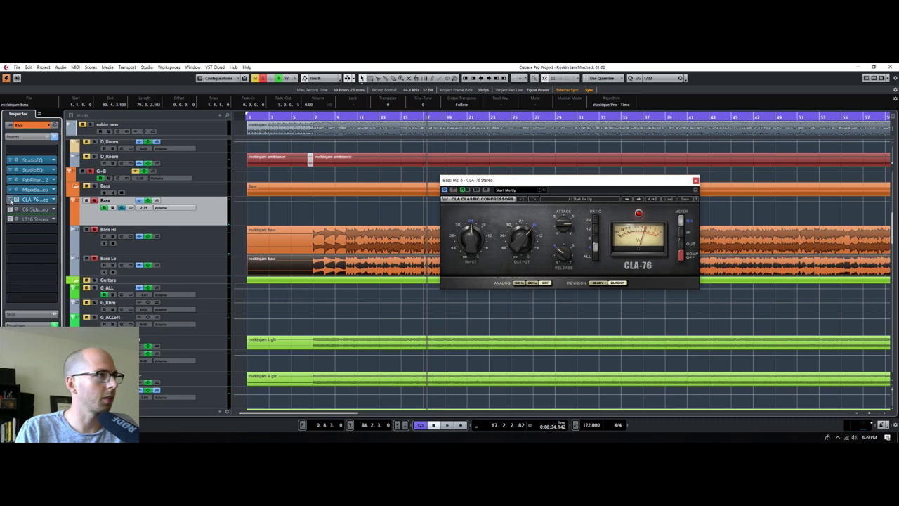
left_click(380, 115)
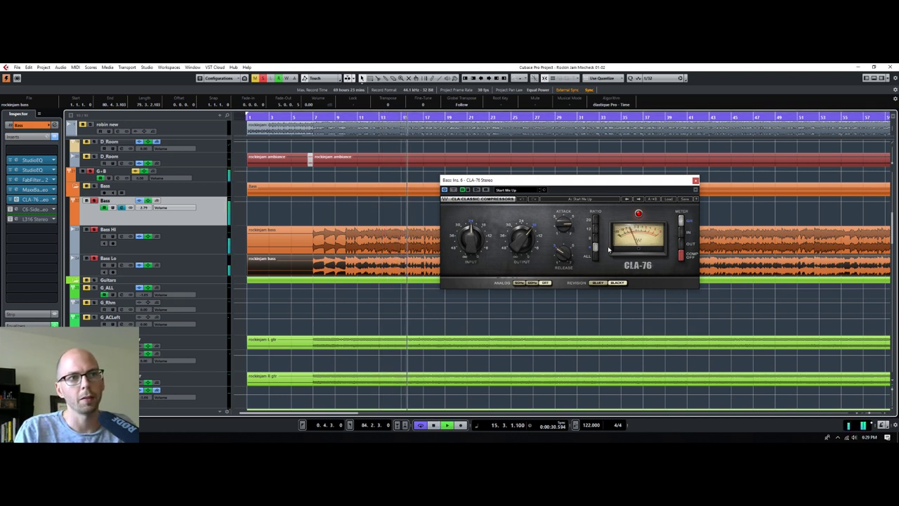
key("space")
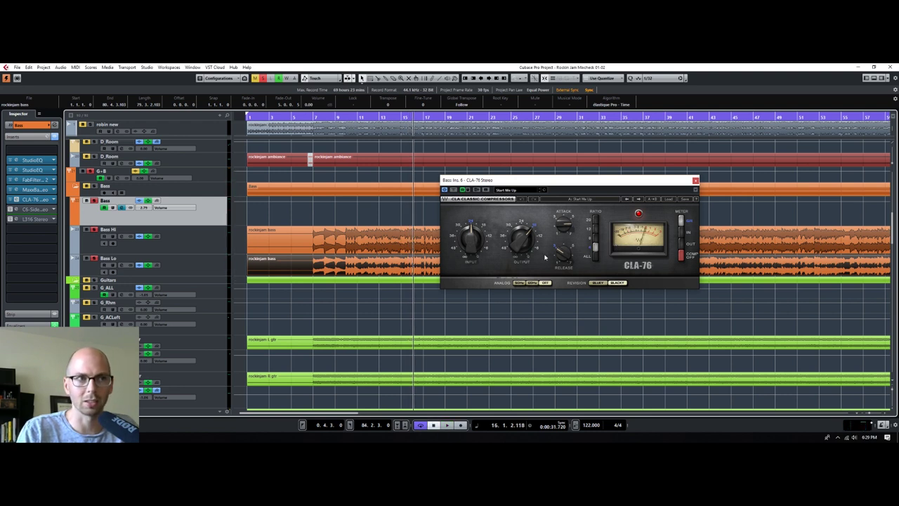
left_click(11, 209)
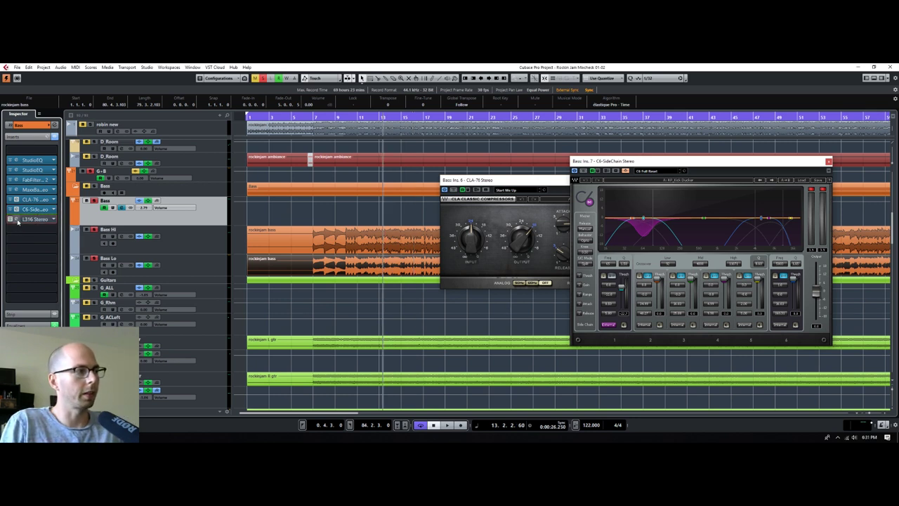
Re-enable the Bass bus L316 limiter and play the bass through it.
left_click(18, 220)
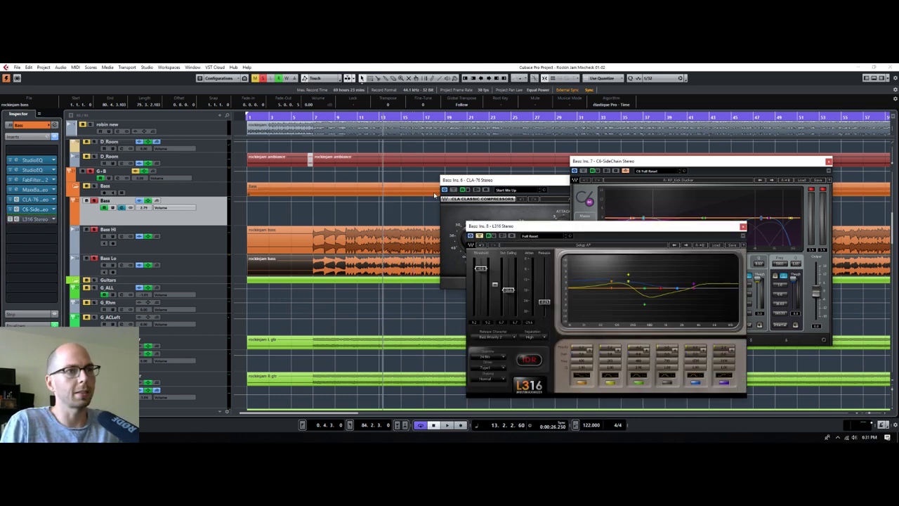
left_click_drag(531, 230, 491, 170)
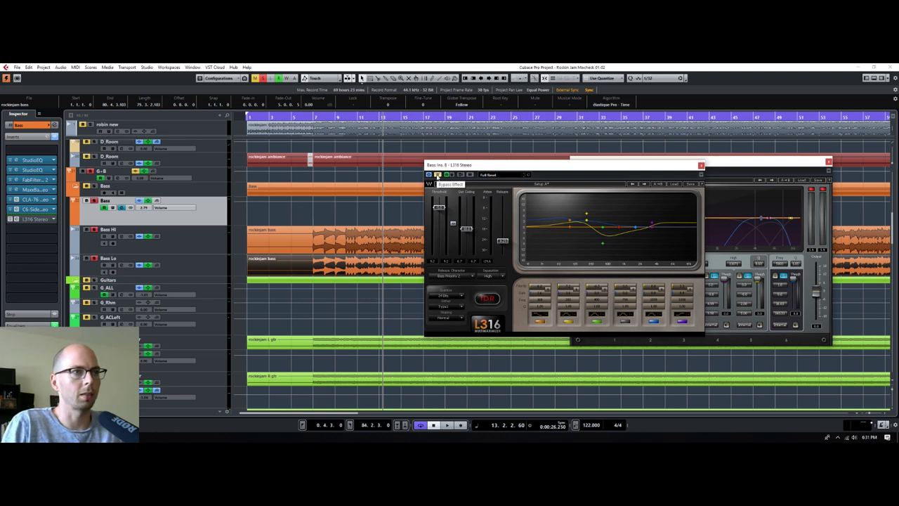
left_click(437, 175)
key("space")
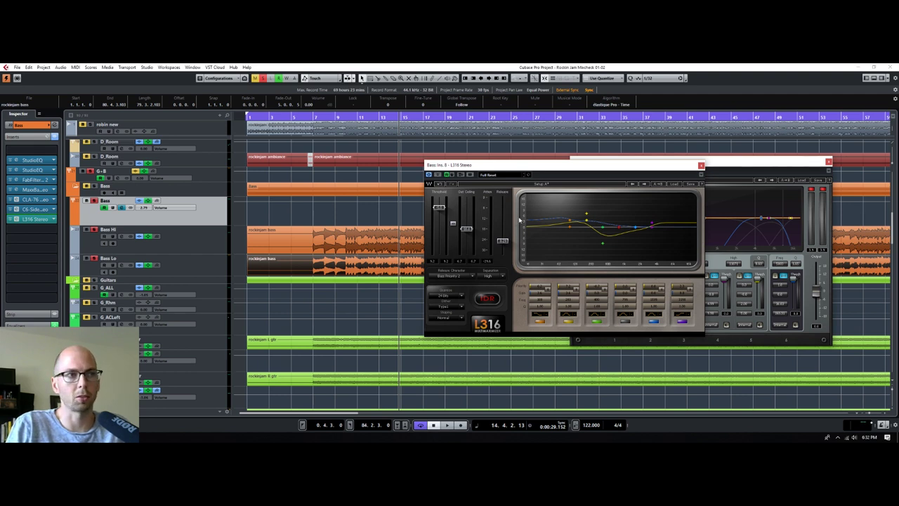
key("space")
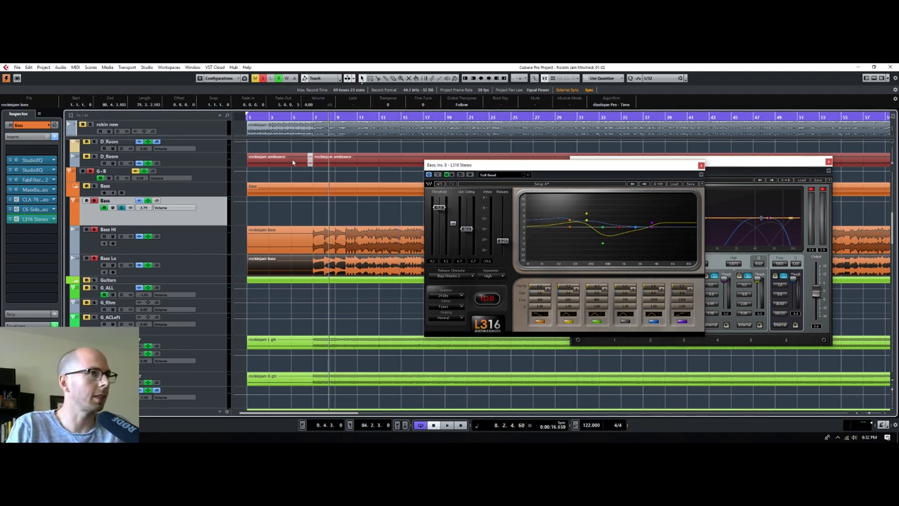
Close the L316, C6-SideChain and CLA-76 editors and show the Bass Lo insert chain.
left_click(701, 166)
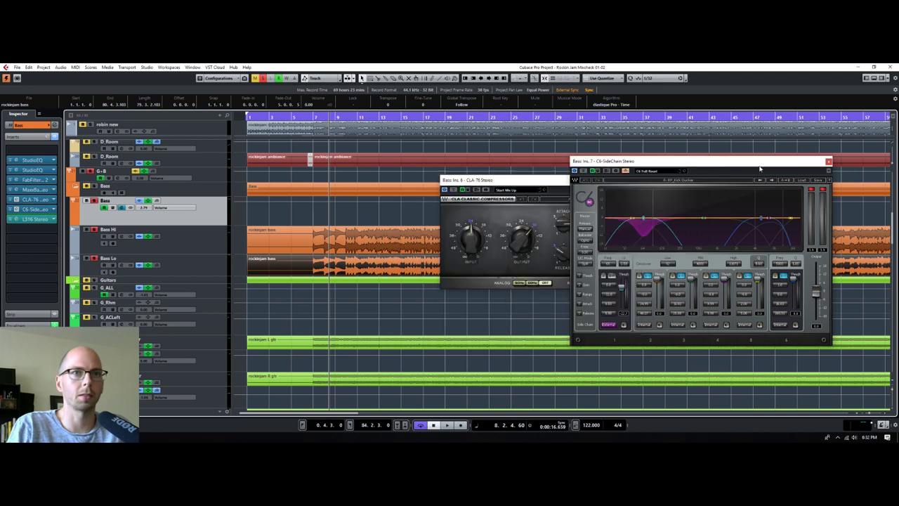
left_click(829, 161)
left_click(695, 180)
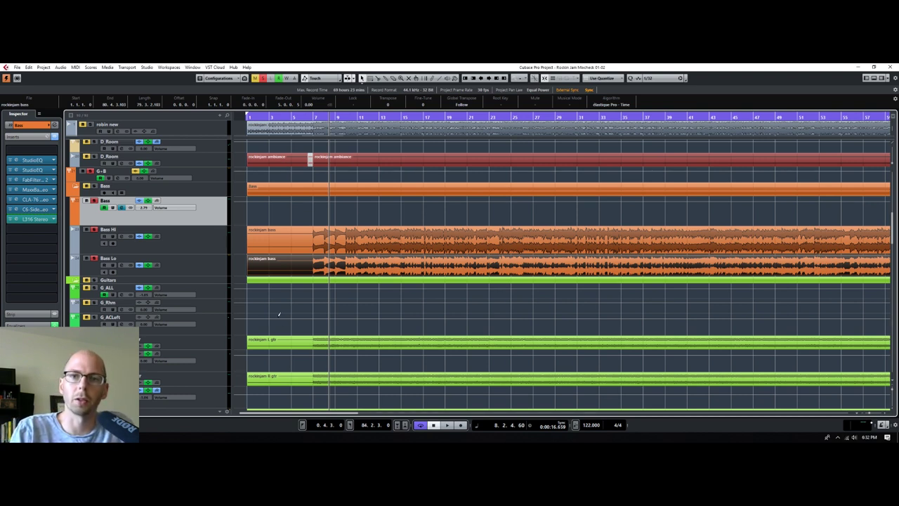
left_click(195, 273)
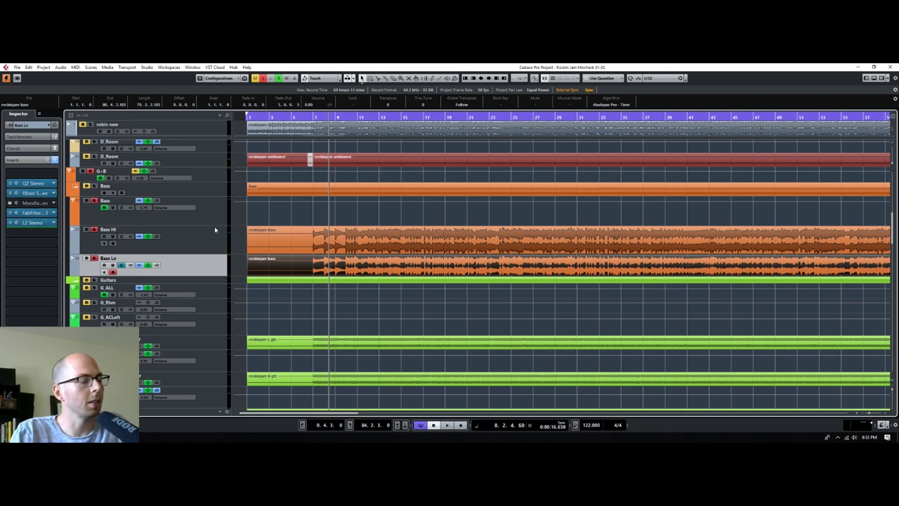
Review the Bass bus inserts, then show Bass Hi's chain with Decapitator and Distortion.
left_click(157, 197)
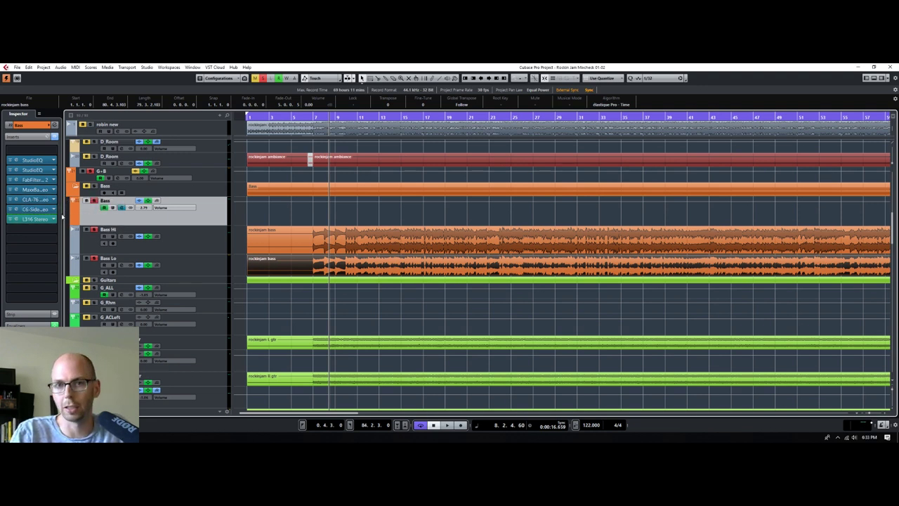
left_click(146, 229)
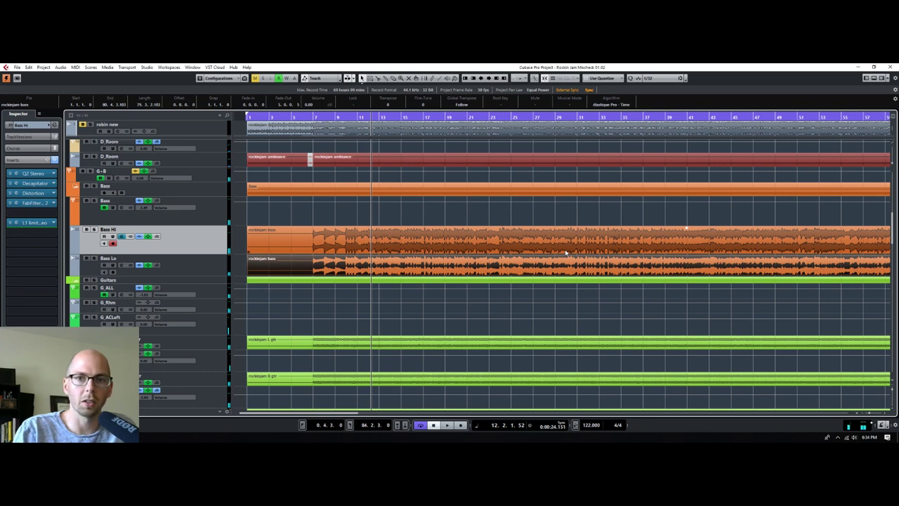